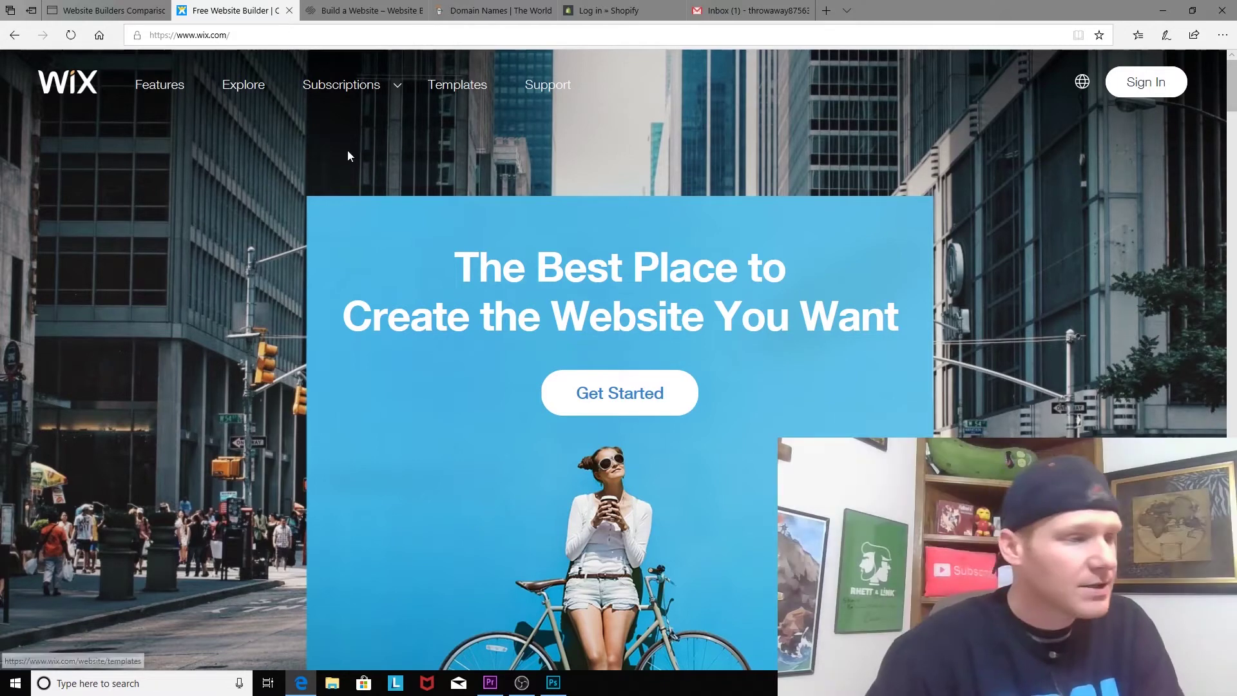
# Start a new site and answer that it is for myself and is an online store
pyautogui.click(624, 413)
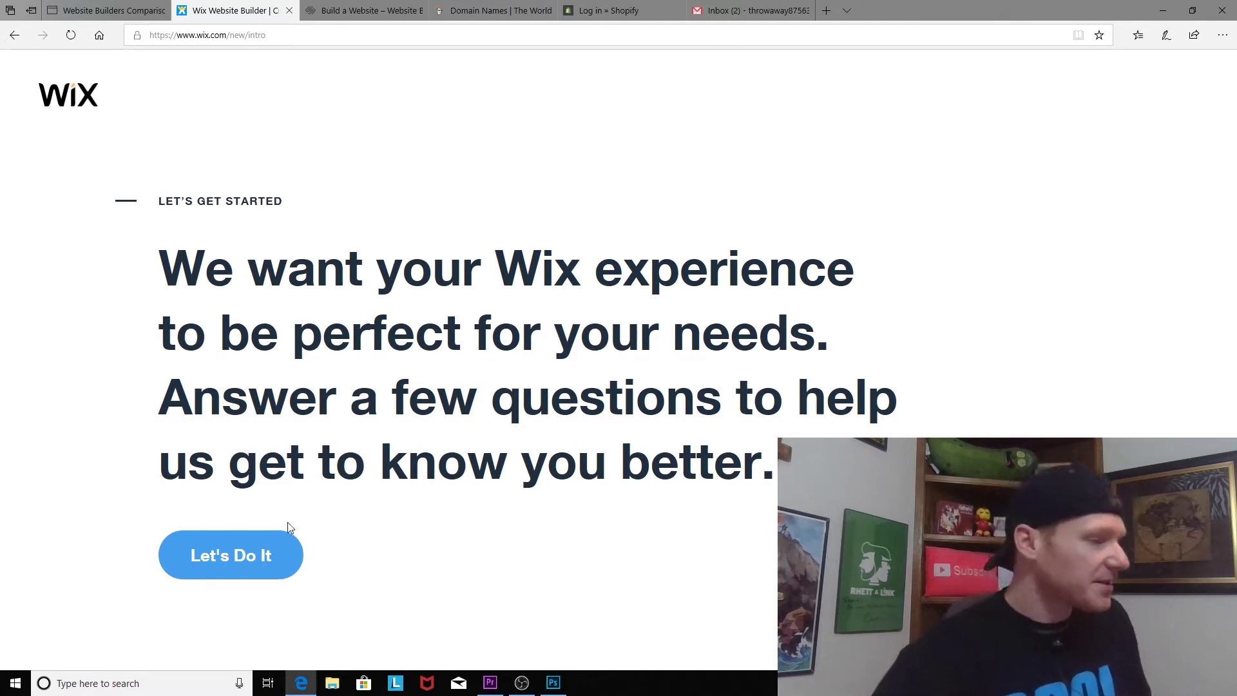
pyautogui.click(274, 545)
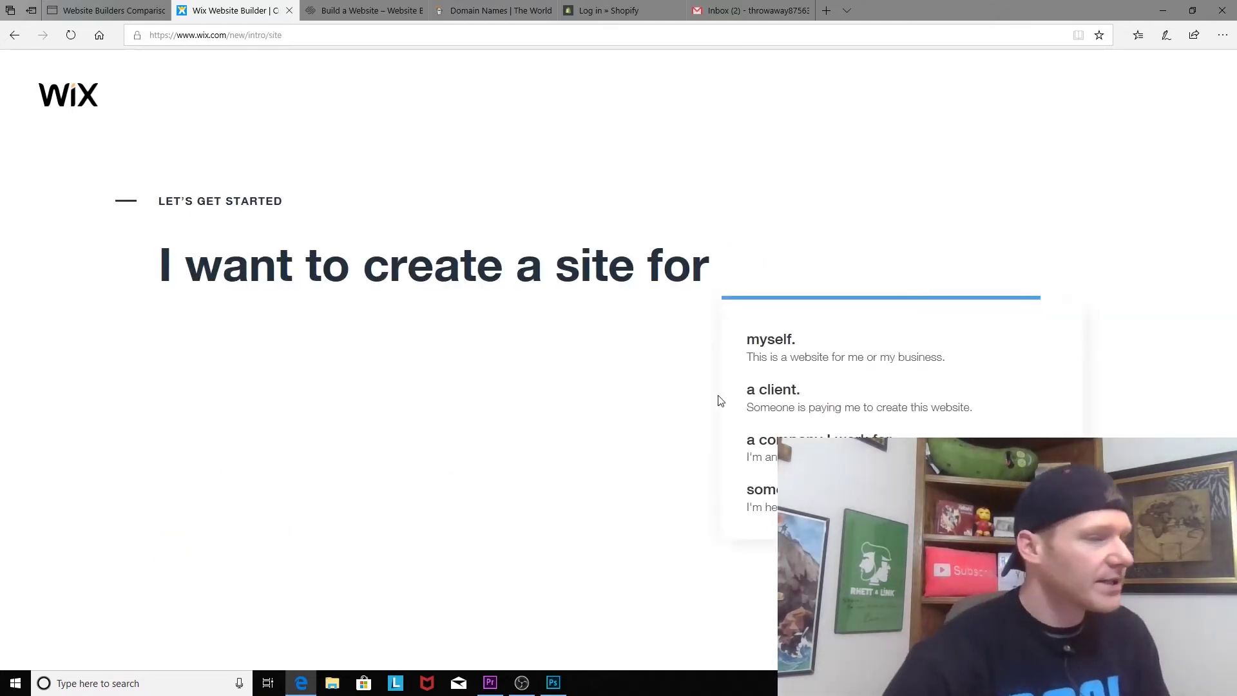
pyautogui.click(899, 436)
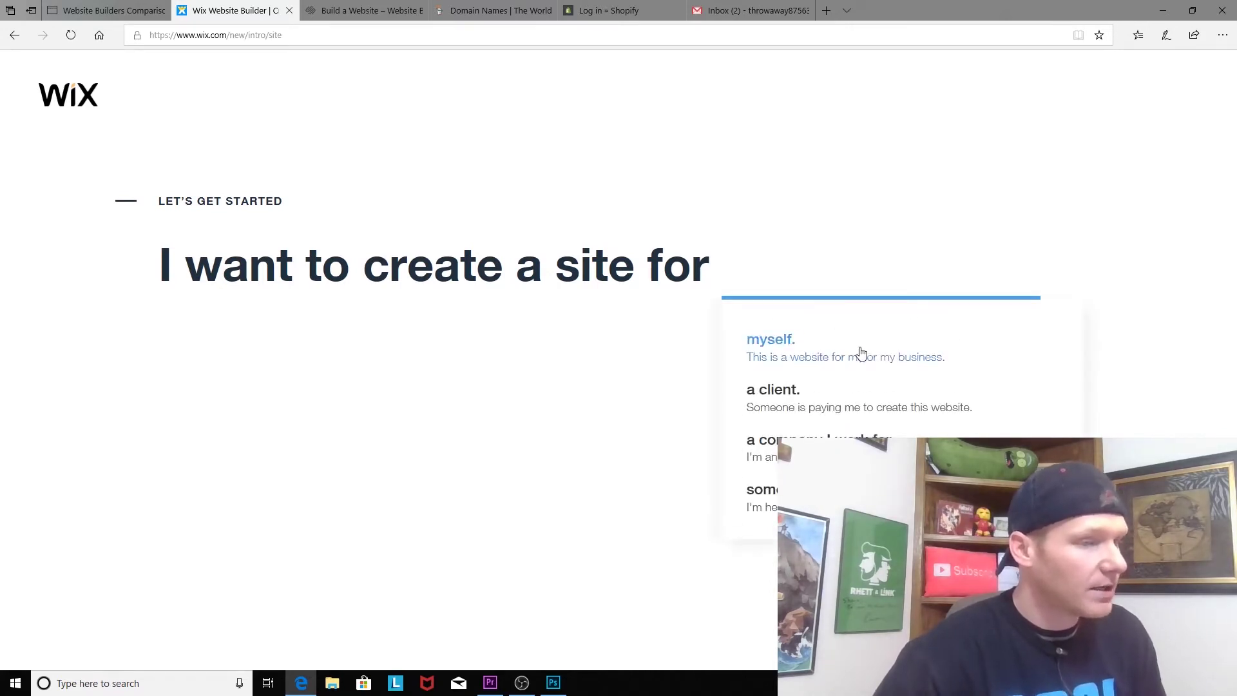
pyautogui.click(900, 351)
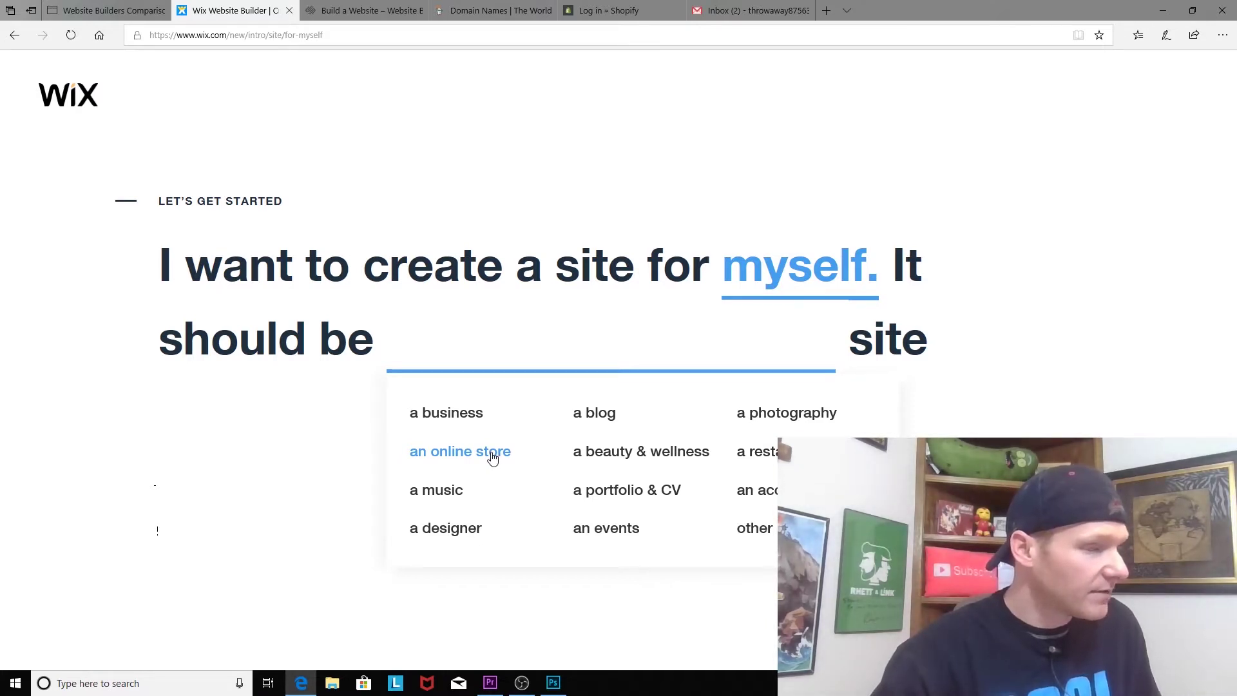
pyautogui.click(493, 456)
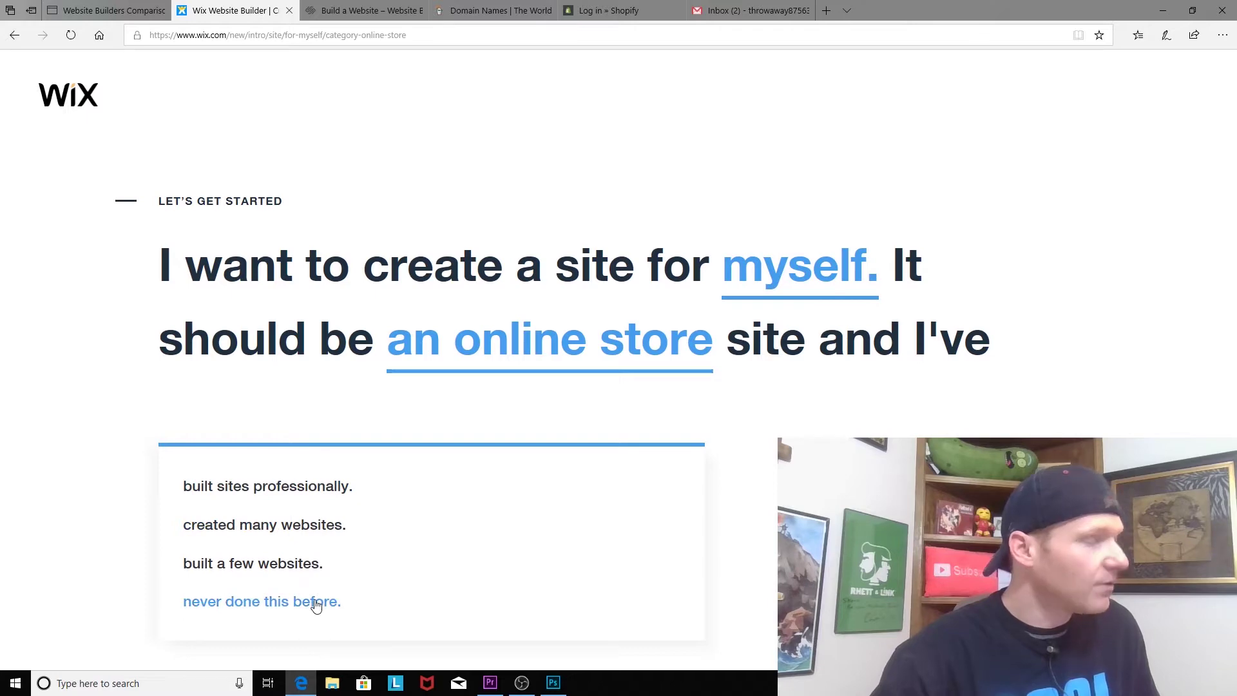
# Answer 'never done this before' and browse the Online Store templates to the Jewelry Design preview
pyautogui.click(316, 605)
pyautogui.scroll(-1, 841, 157)
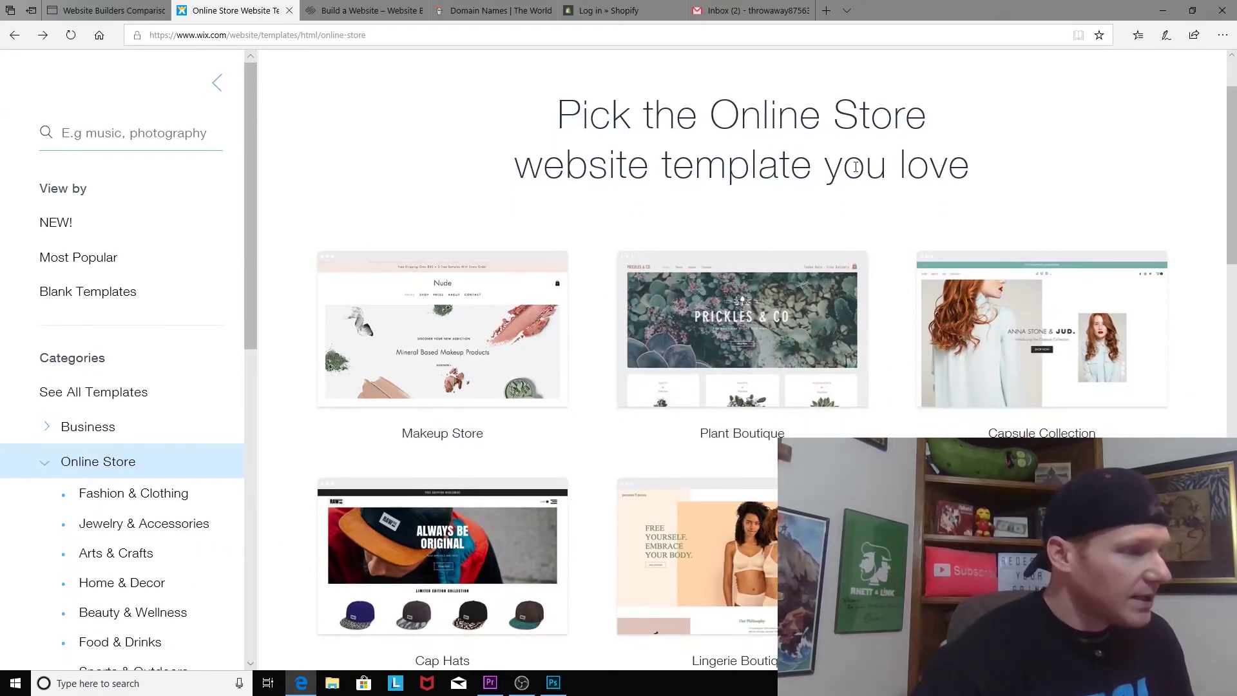
pyautogui.scroll(-2, 879, 197)
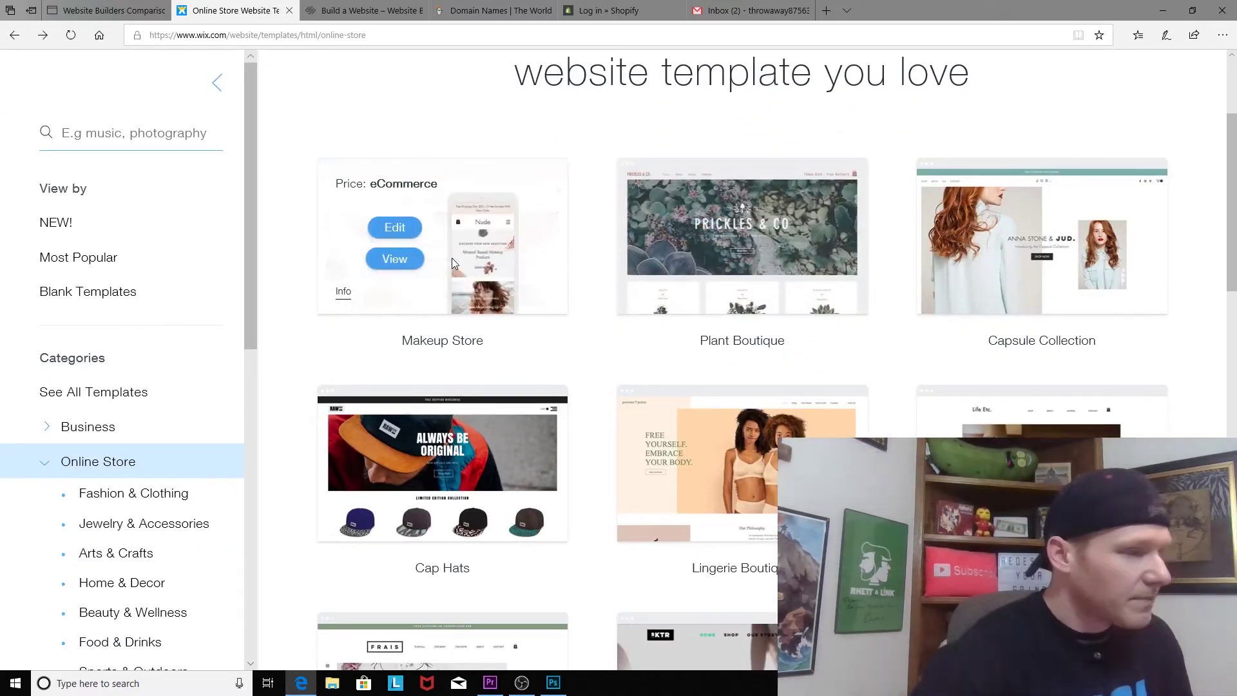
pyautogui.scroll(-1, 454, 256)
pyautogui.scroll(-1, 460, 259)
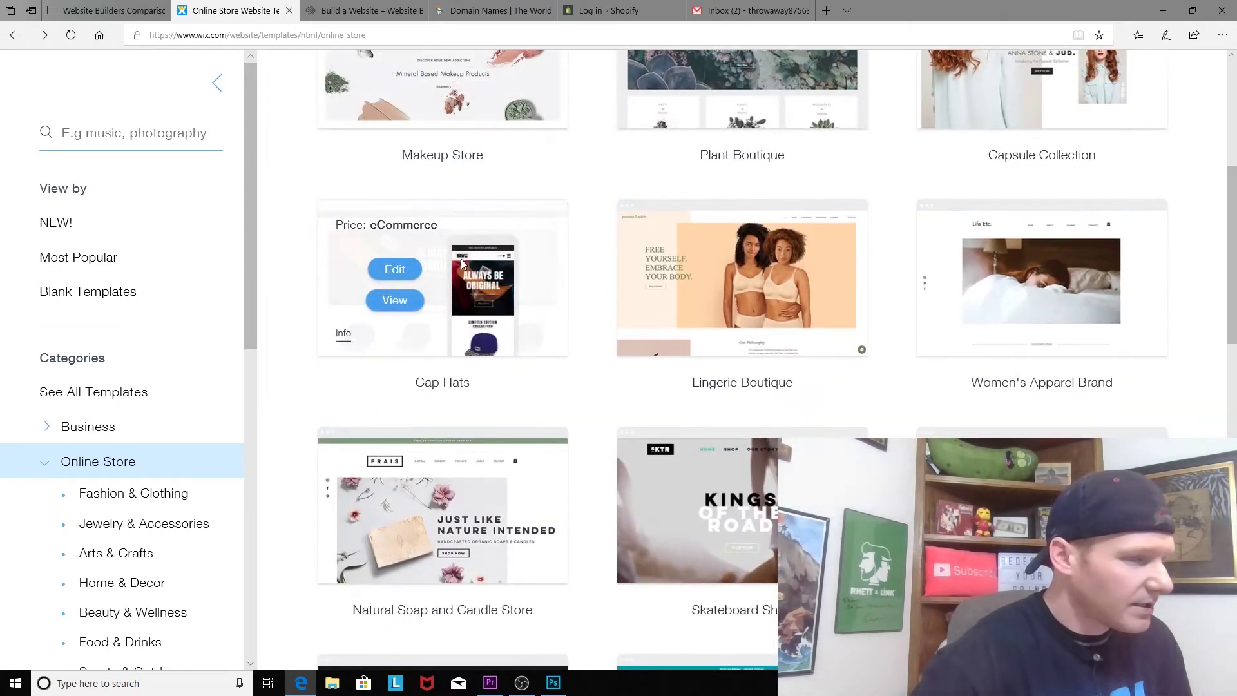
pyautogui.moveTo(678, 239)
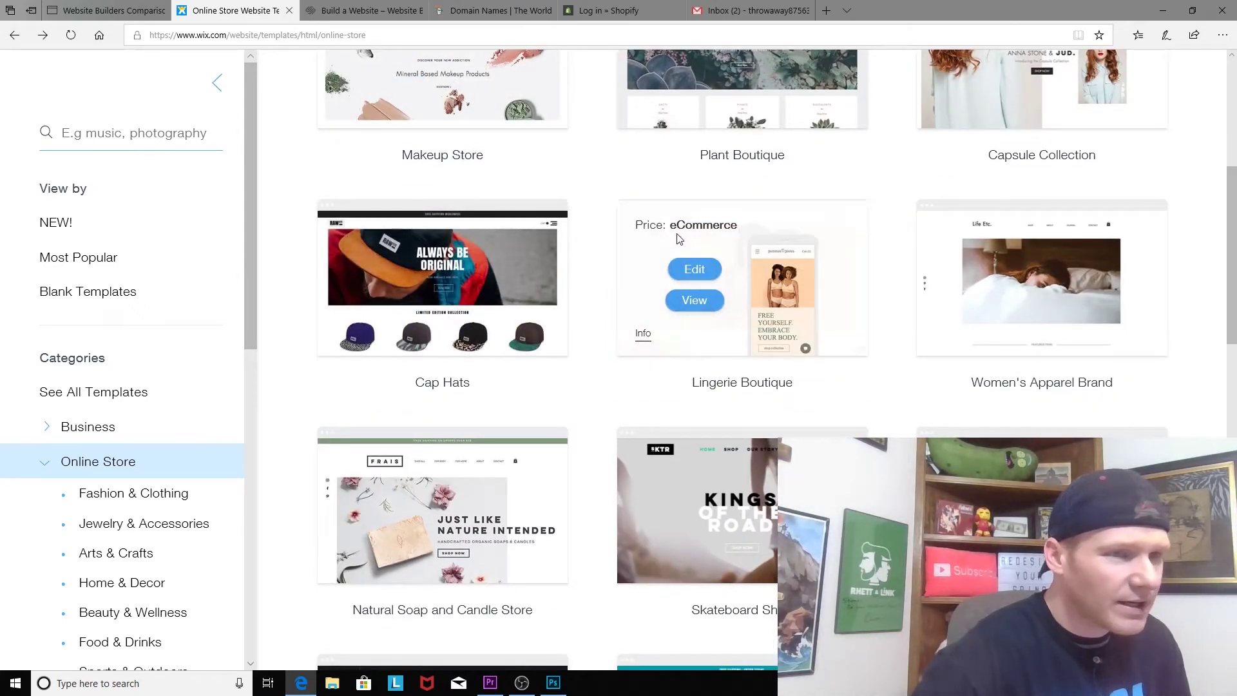
pyautogui.scroll(-1, 686, 241)
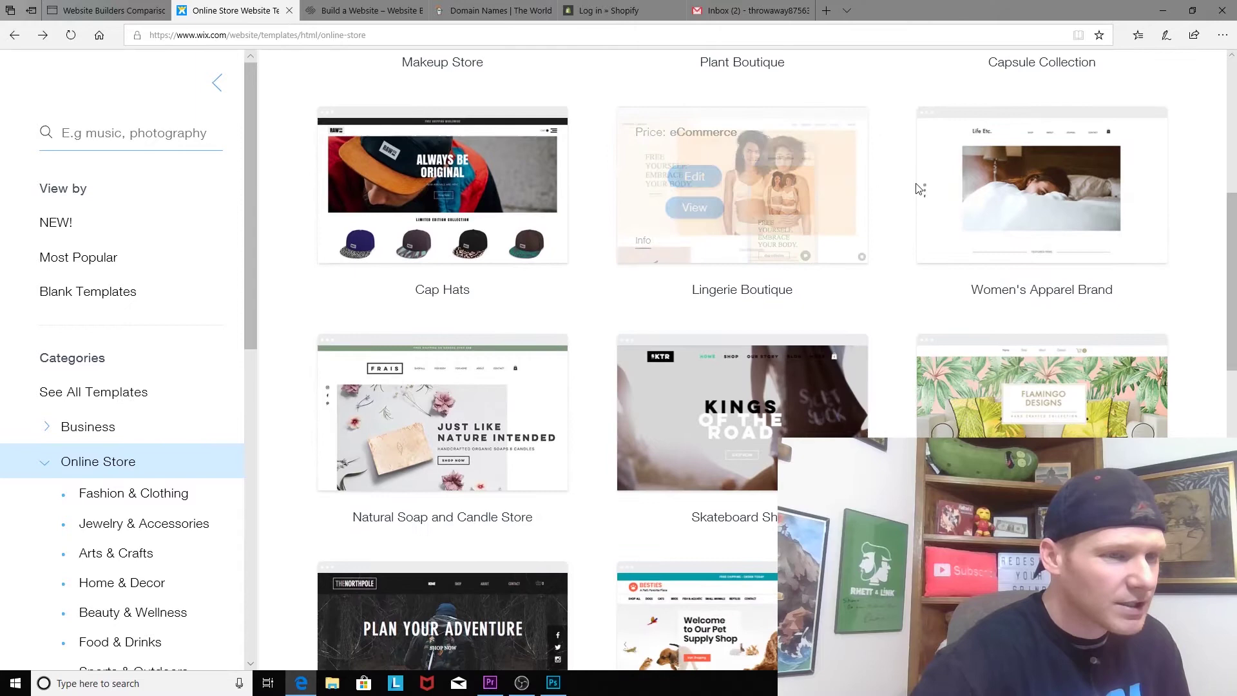
pyautogui.scroll(-3, 1019, 196)
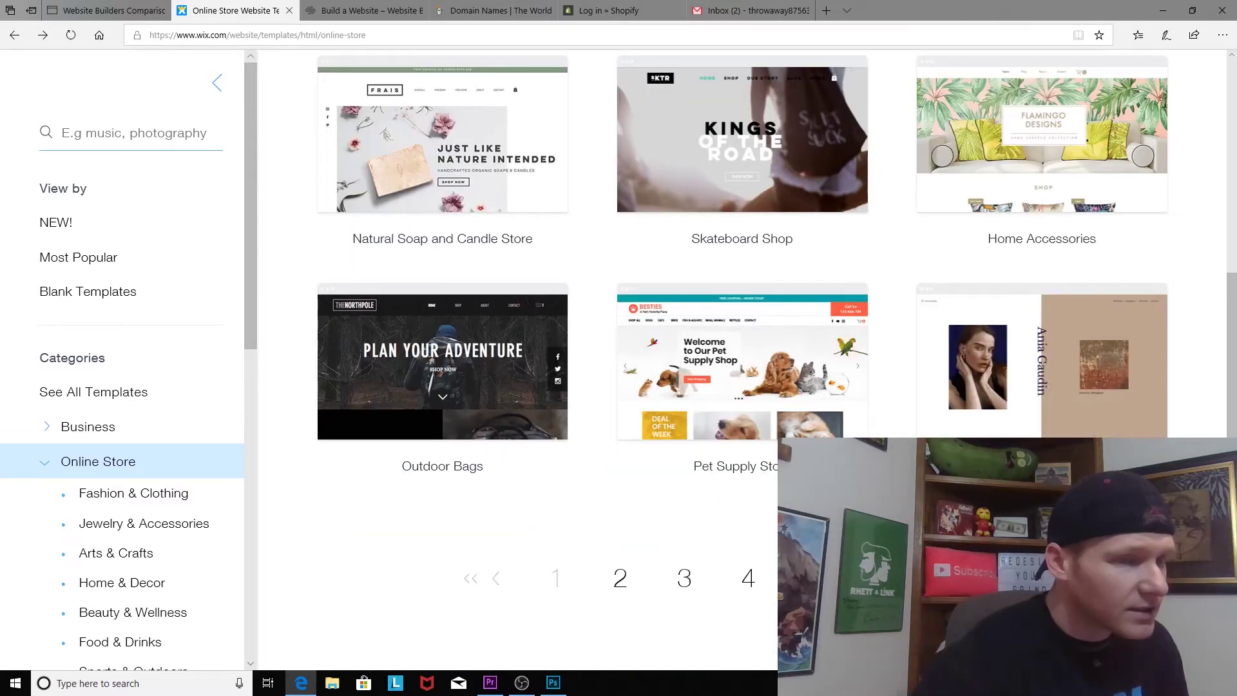
pyautogui.scroll(-1, 1035, 302)
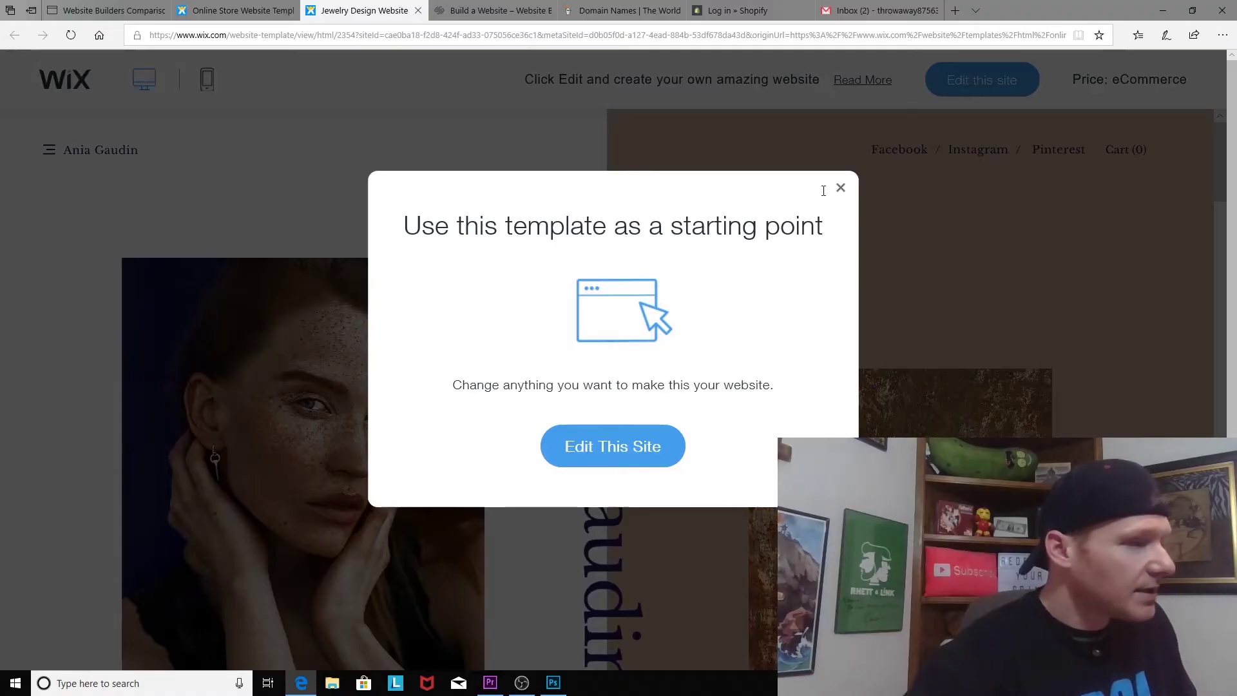
# Open the Jewelry Design template in the Editor and close the Welcome to Wix video
pyautogui.click(623, 451)
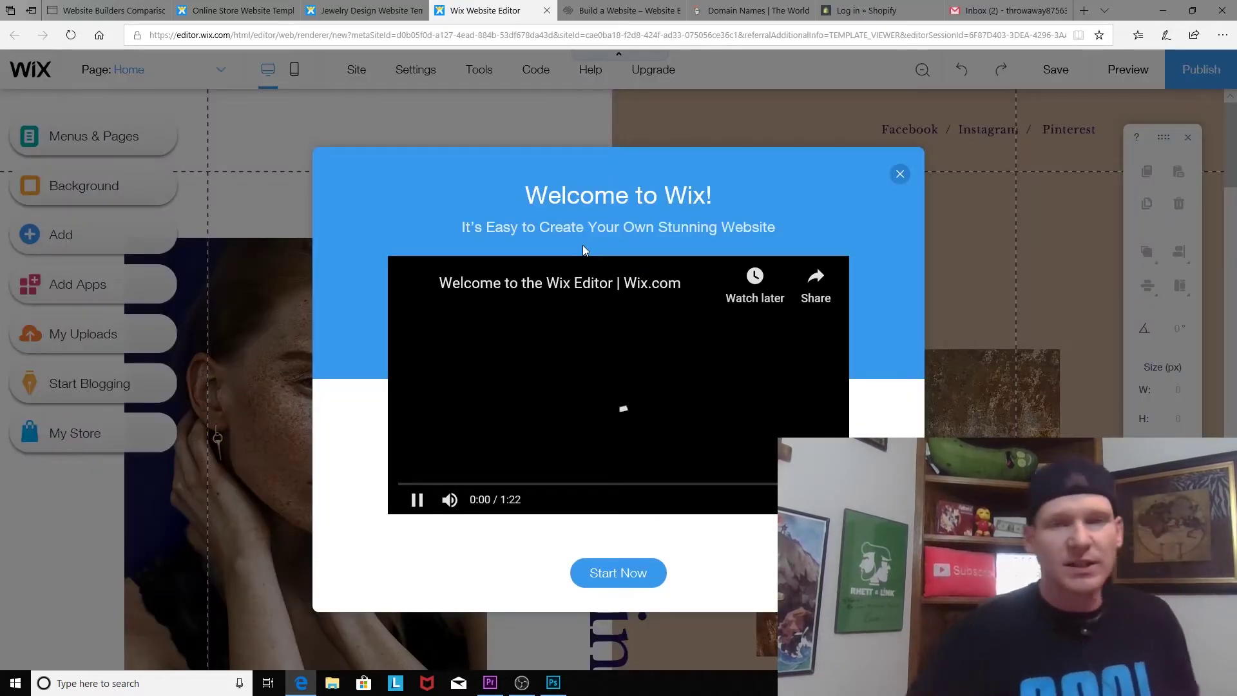
pyautogui.click(619, 573)
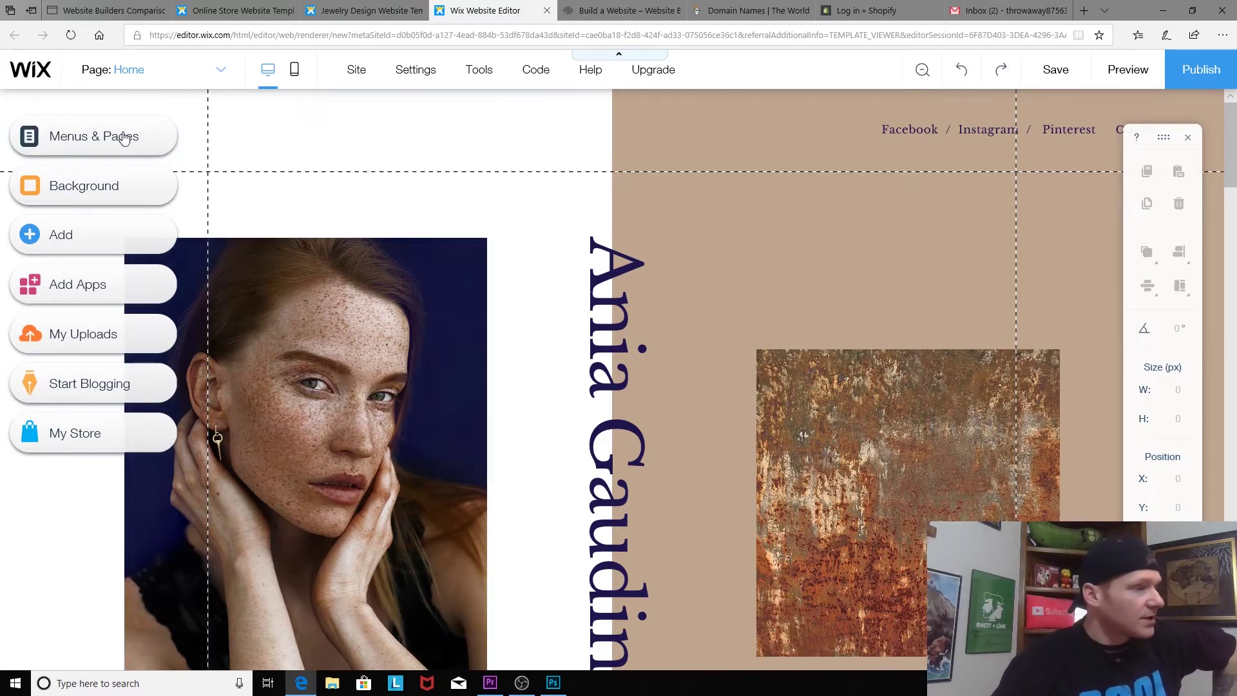
pyautogui.click(124, 138)
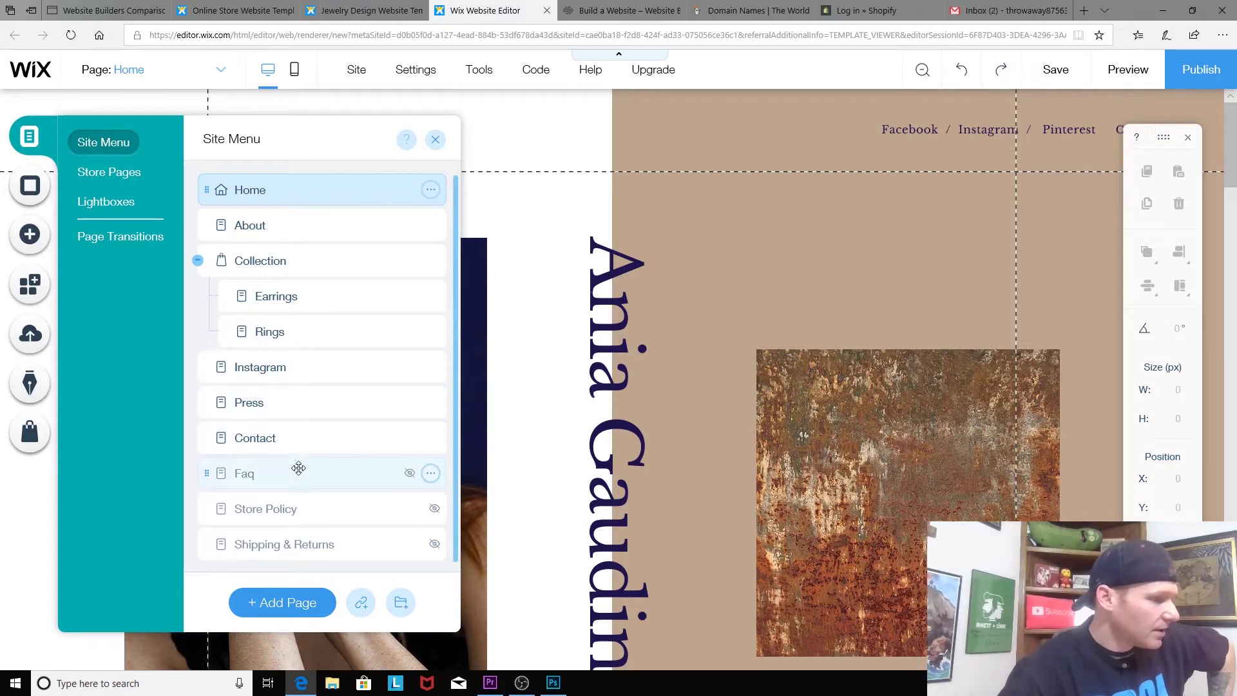
pyautogui.click(435, 139)
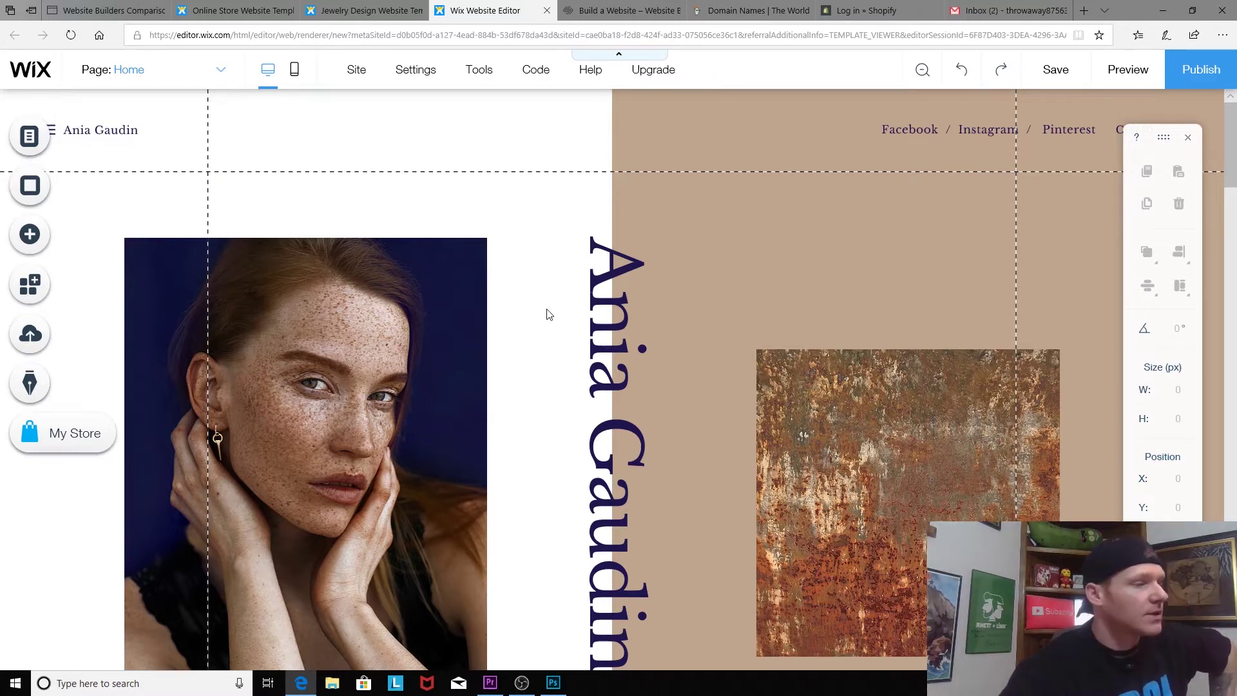
# Replace the vertical 'Ania Gaudin' heading text with the pasted store name 'Lil' Bit's'
pyautogui.click(635, 287)
pyautogui.scroll(-1, 632, 306)
pyautogui.scroll(-8, 632, 301)
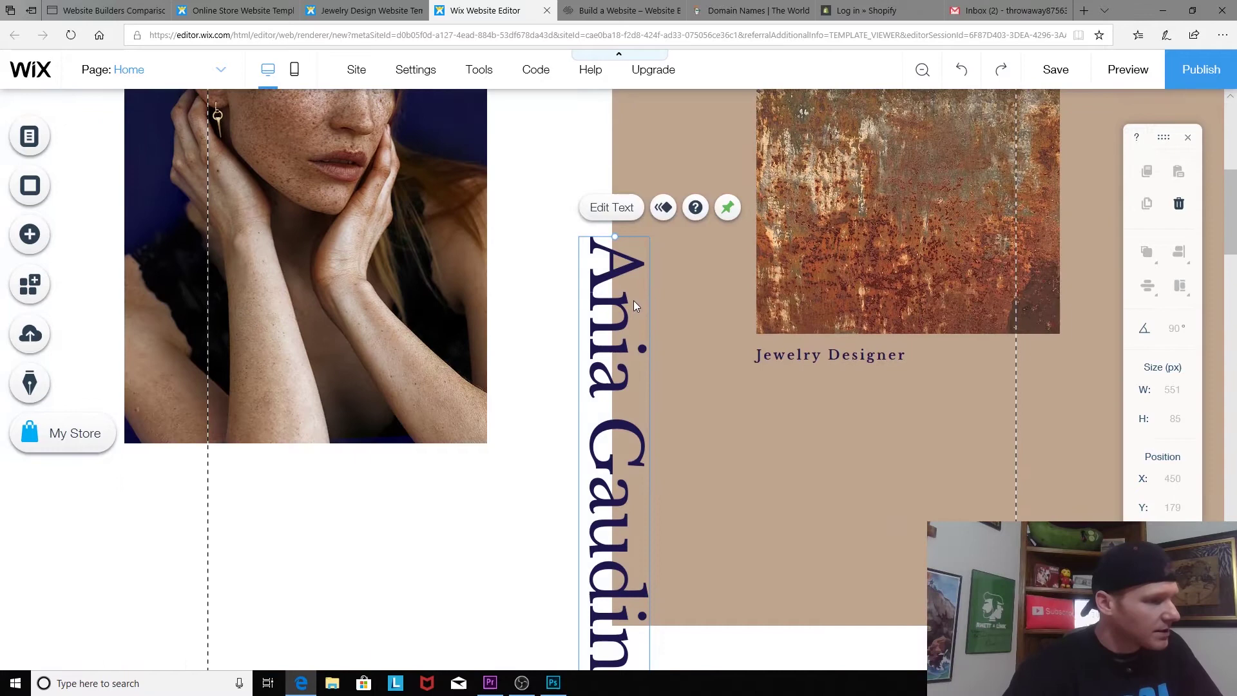
pyautogui.scroll(9, 633, 301)
pyautogui.hotkey('shift', 'Tab')
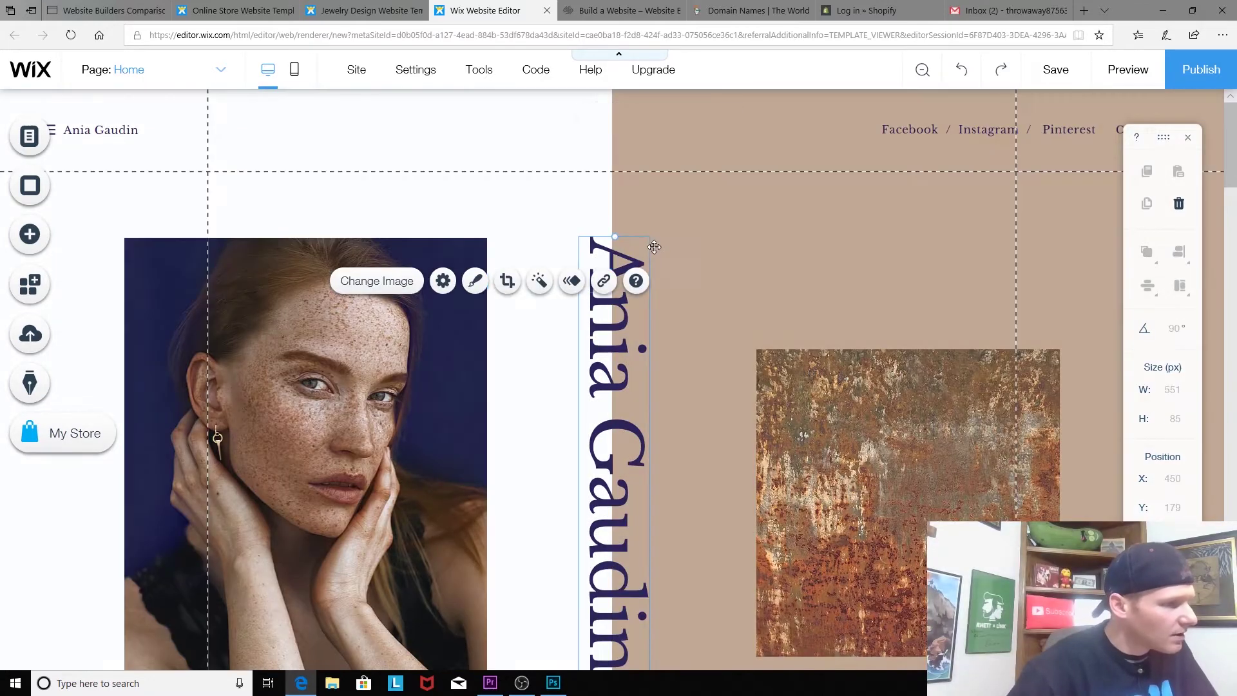
pyautogui.click(657, 273)
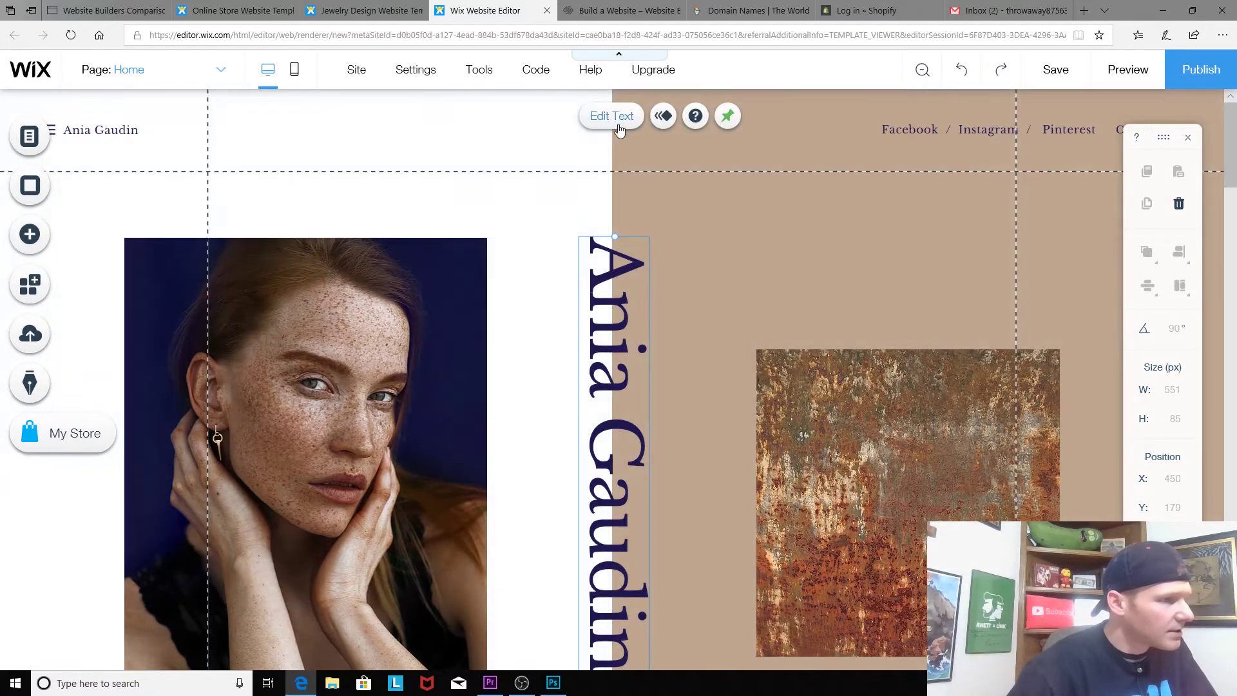
pyautogui.click(619, 121)
pyautogui.write("Lil' Bit's")
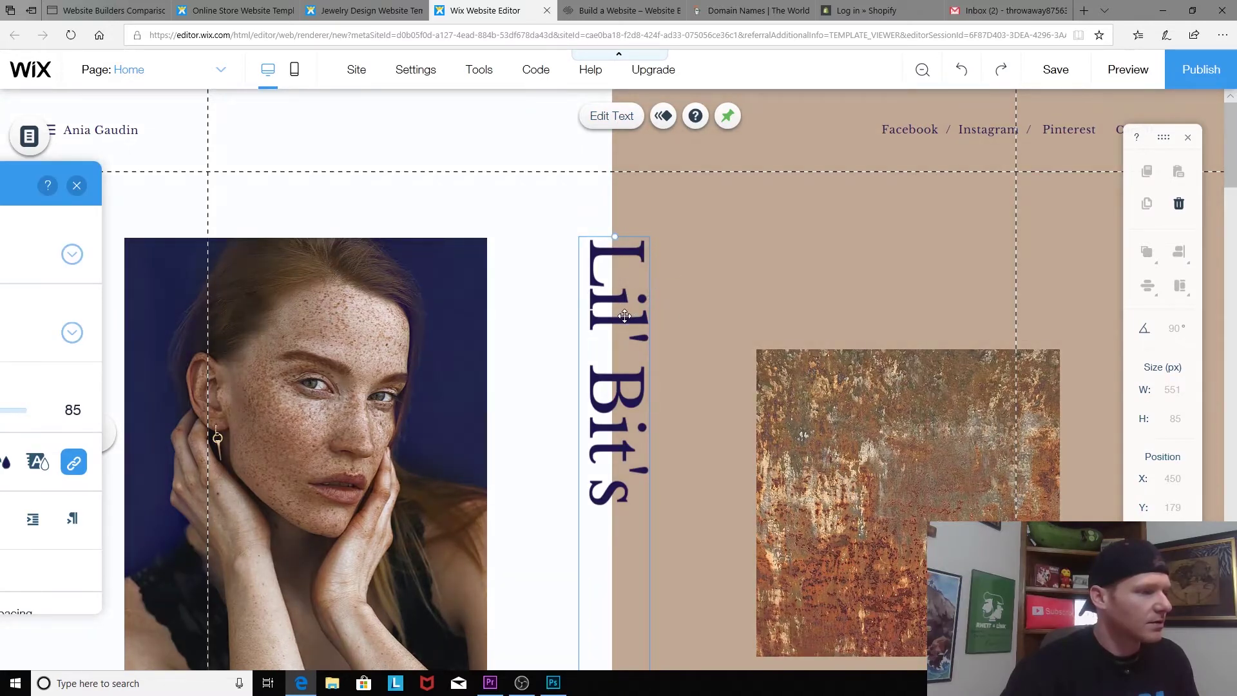
pyautogui.click(621, 356)
pyautogui.click(616, 378)
pyautogui.click(607, 308)
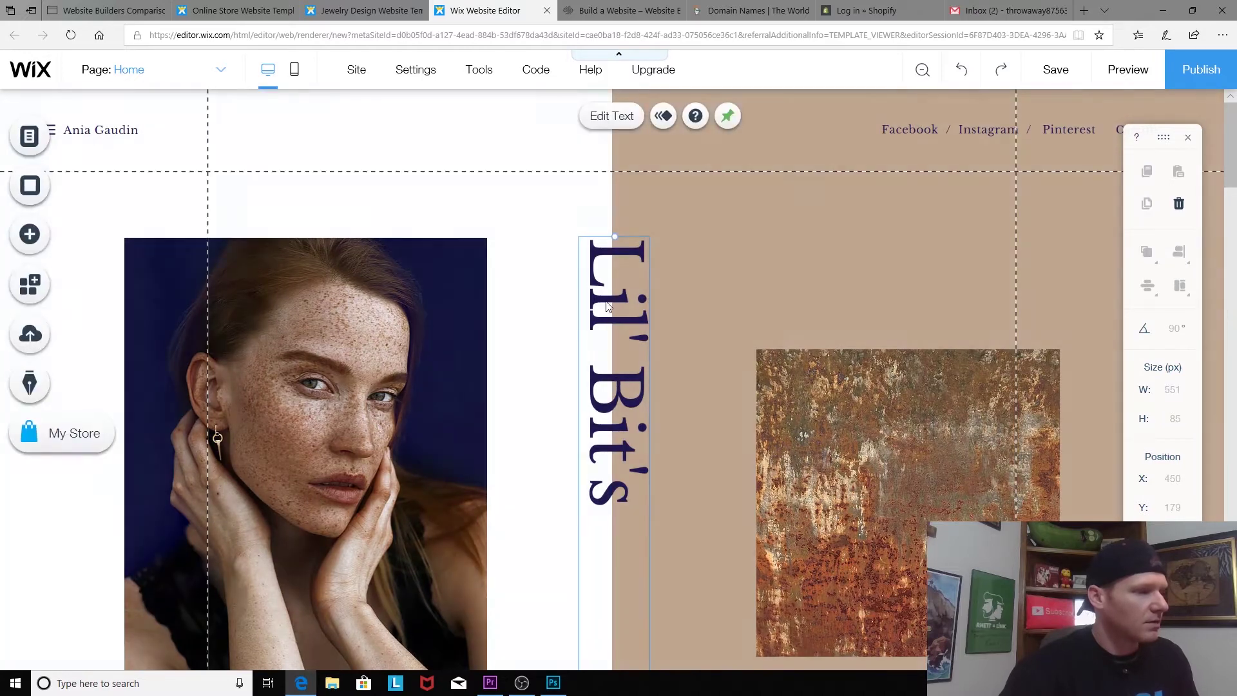
# In Pin to Screen, set the heading's horizontal offset to 150 and start the vertical offset
pyautogui.click(620, 361)
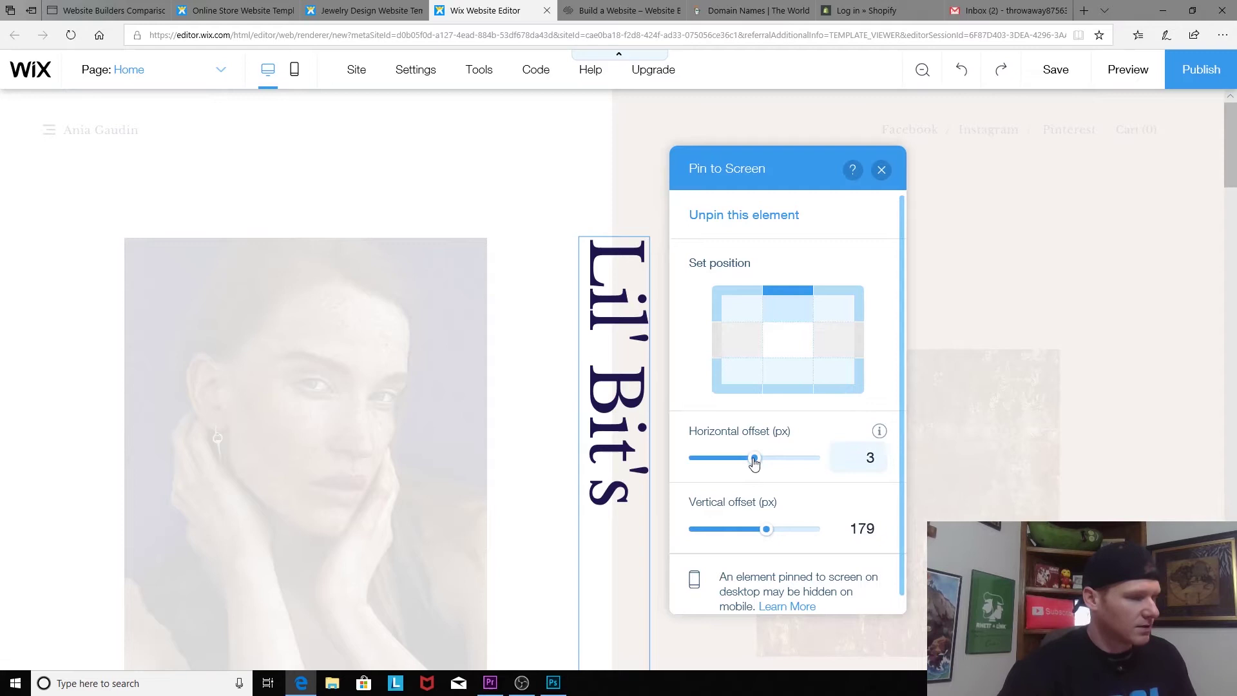
pyautogui.moveTo(792, 469); pyautogui.dragTo(773, 458)
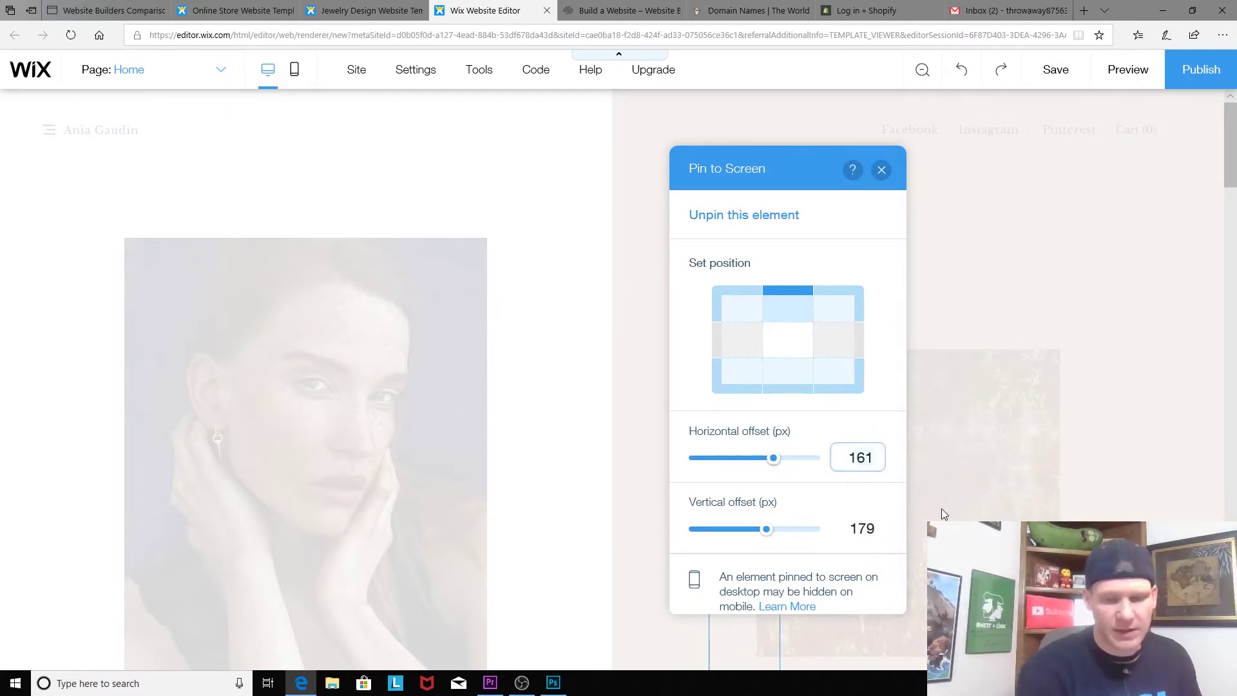
pyautogui.press('BackSpace')
pyautogui.press('BackSpace')
pyautogui.write('50')
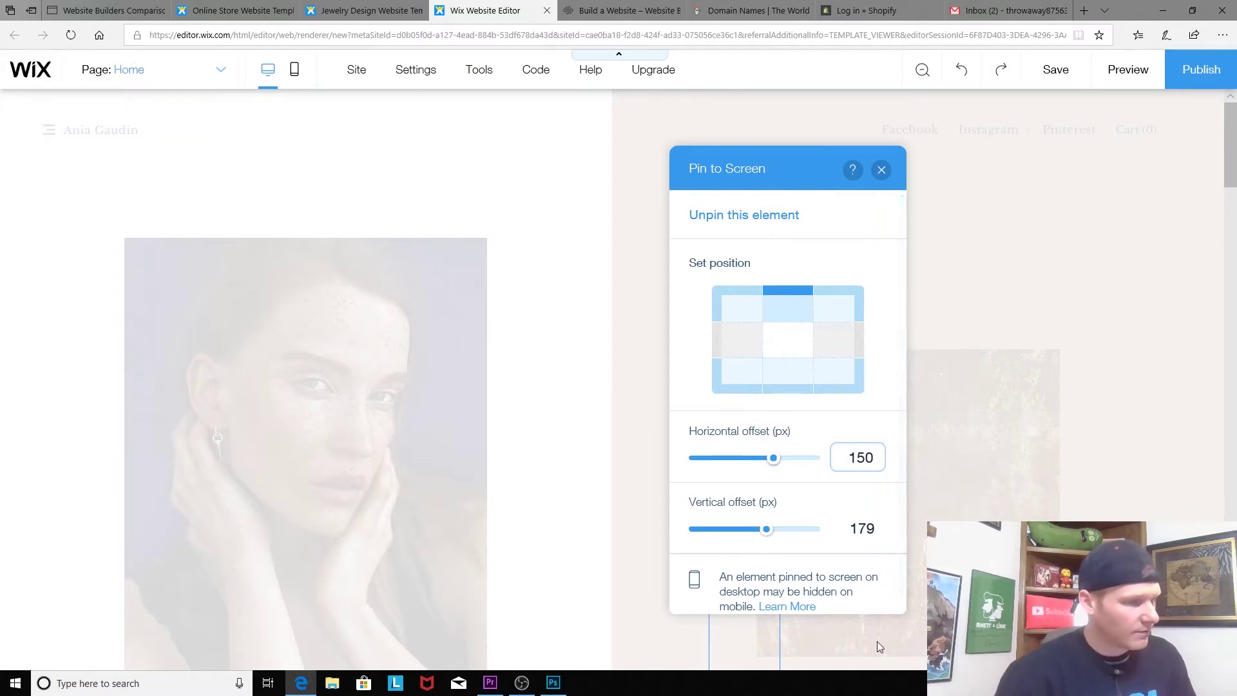
pyautogui.click(857, 528)
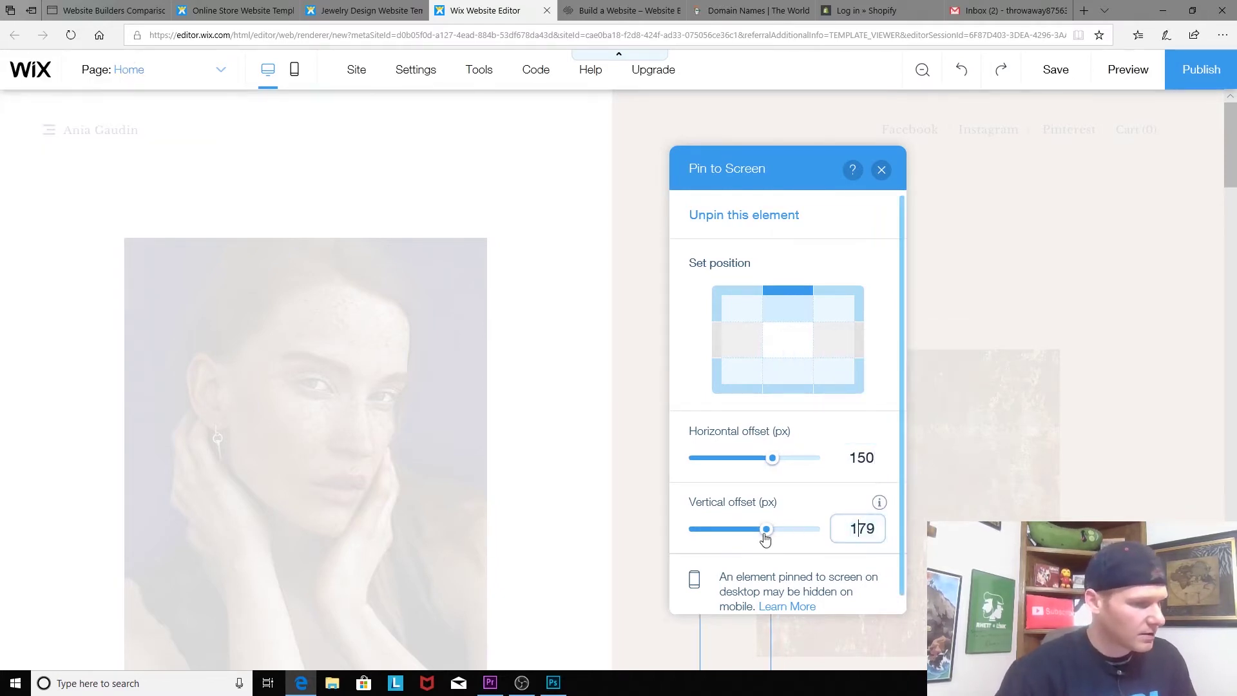
pyautogui.moveTo(797, 167); pyautogui.dragTo(430, 165)
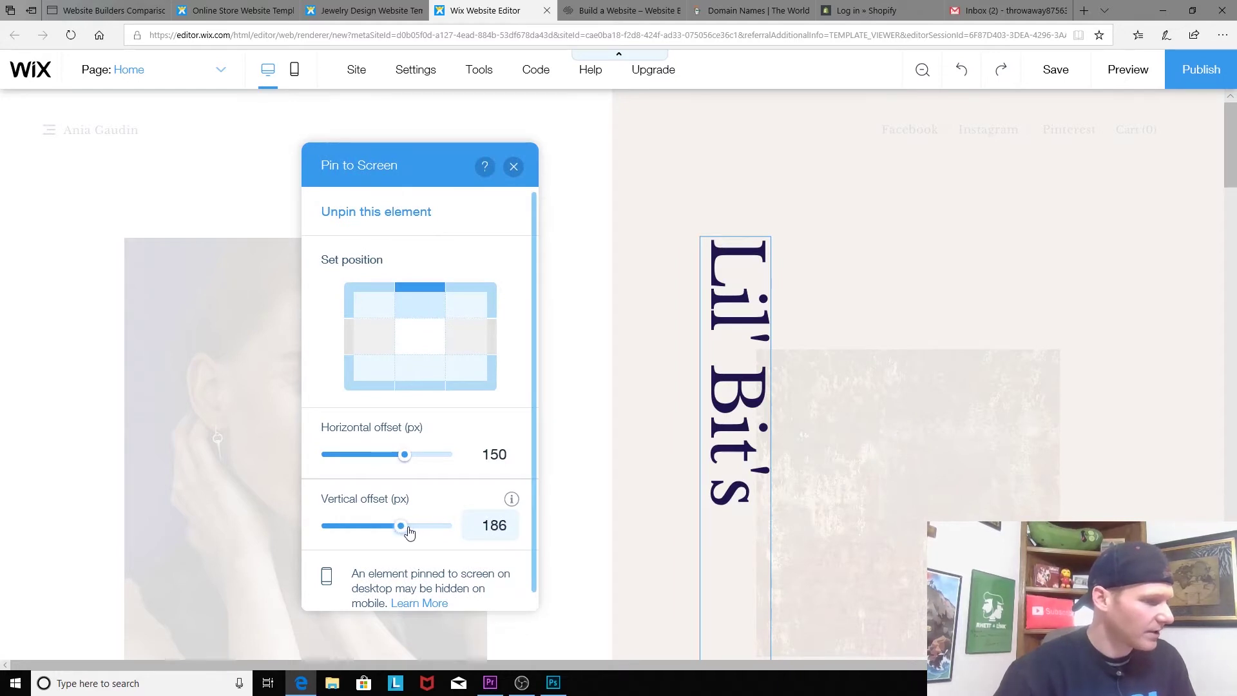
pyautogui.moveTo(409, 532)
pyautogui.mouseDown()
pyautogui.moveTo(368, 525)
pyautogui.moveTo(400, 524)
pyautogui.mouseUp()
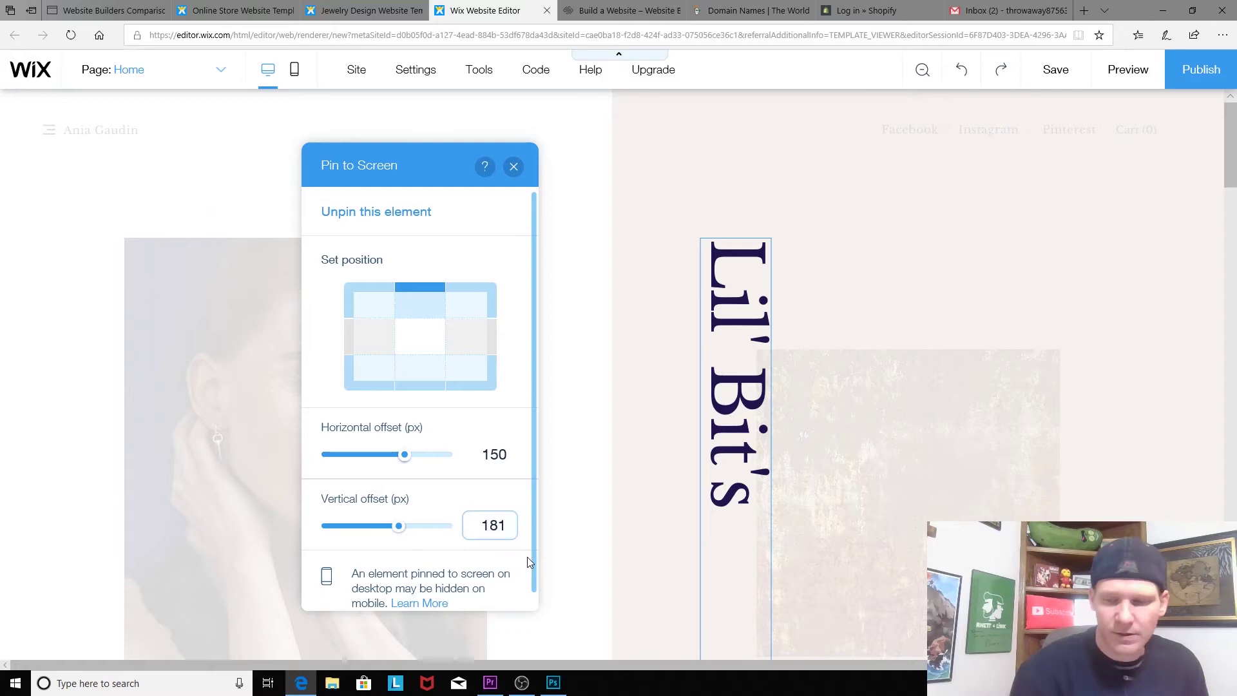
pyautogui.press('BackSpace')
pyautogui.press('BackSpace')
# Finish the 175 vertical offset, then nudge the rust slideshow right and up to x 697, y 298
pyautogui.write('75')
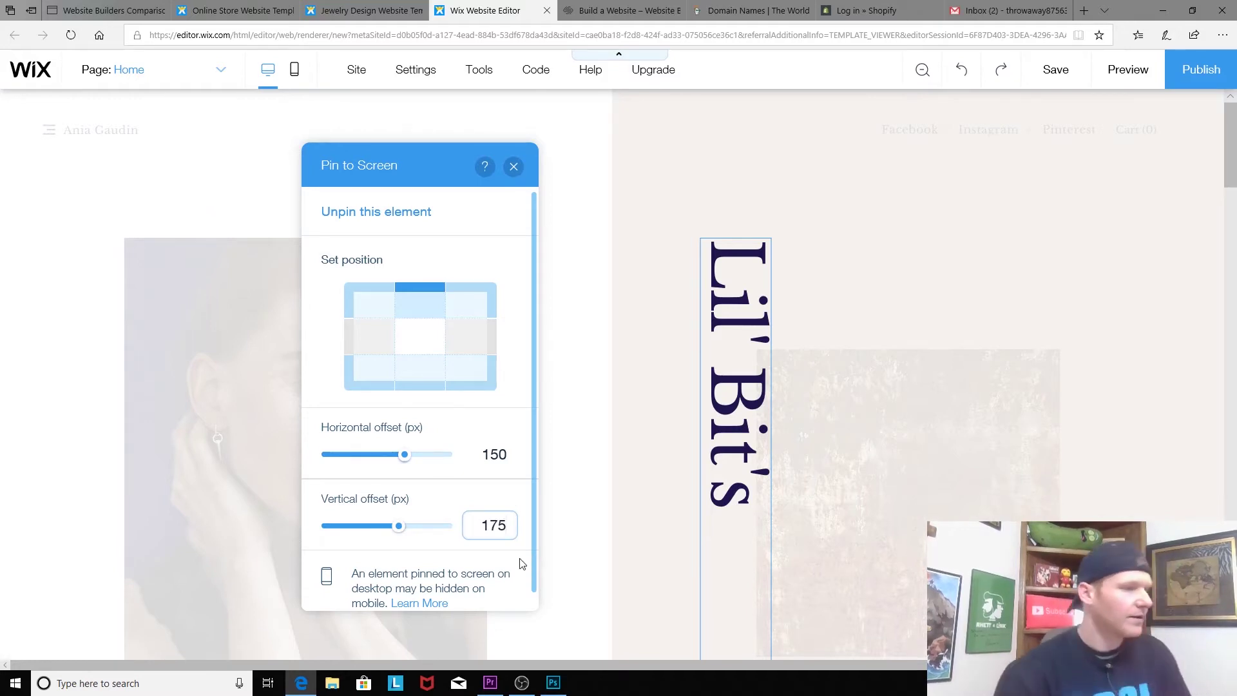
pyautogui.click(636, 380)
pyautogui.click(953, 482)
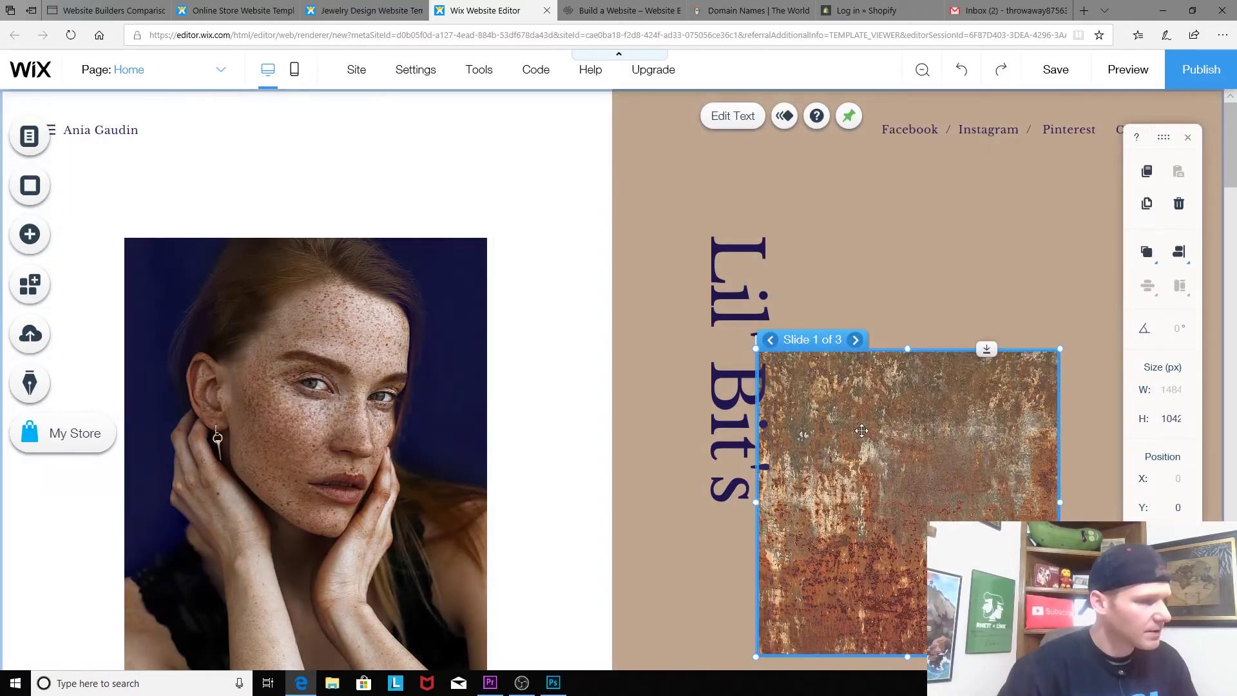
pyautogui.click(826, 412)
pyautogui.moveTo(846, 410); pyautogui.dragTo(854, 395)
pyautogui.click(1018, 164)
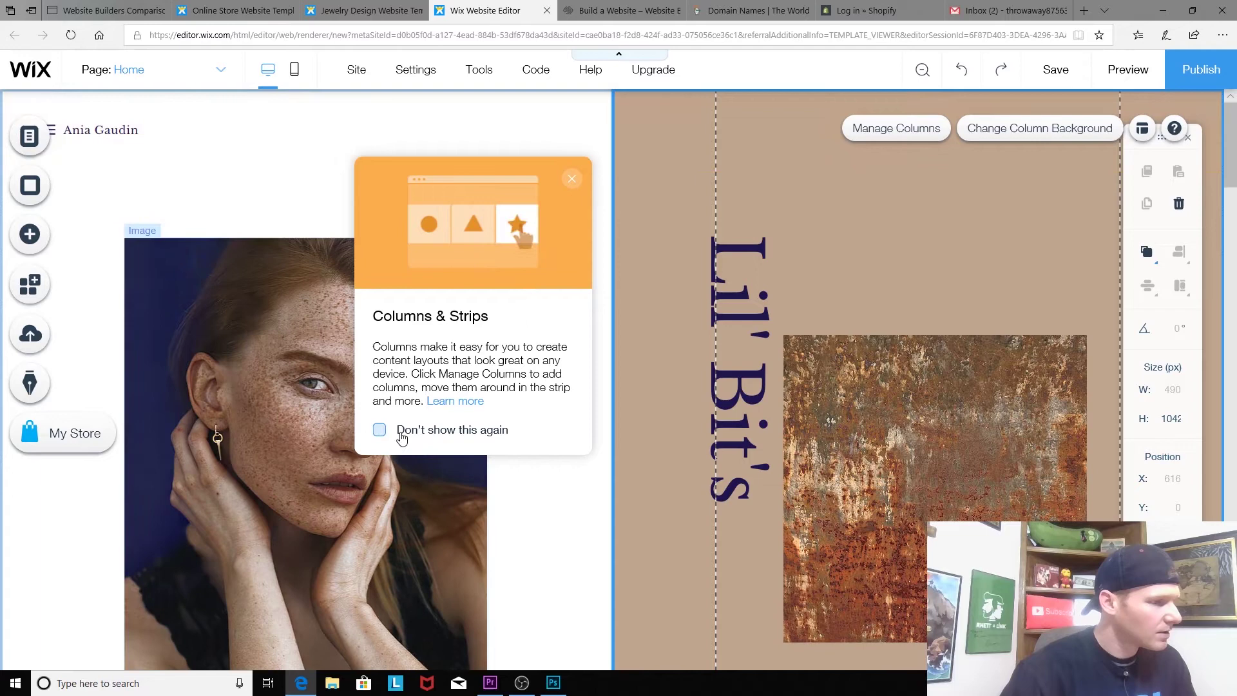
pyautogui.click(440, 555)
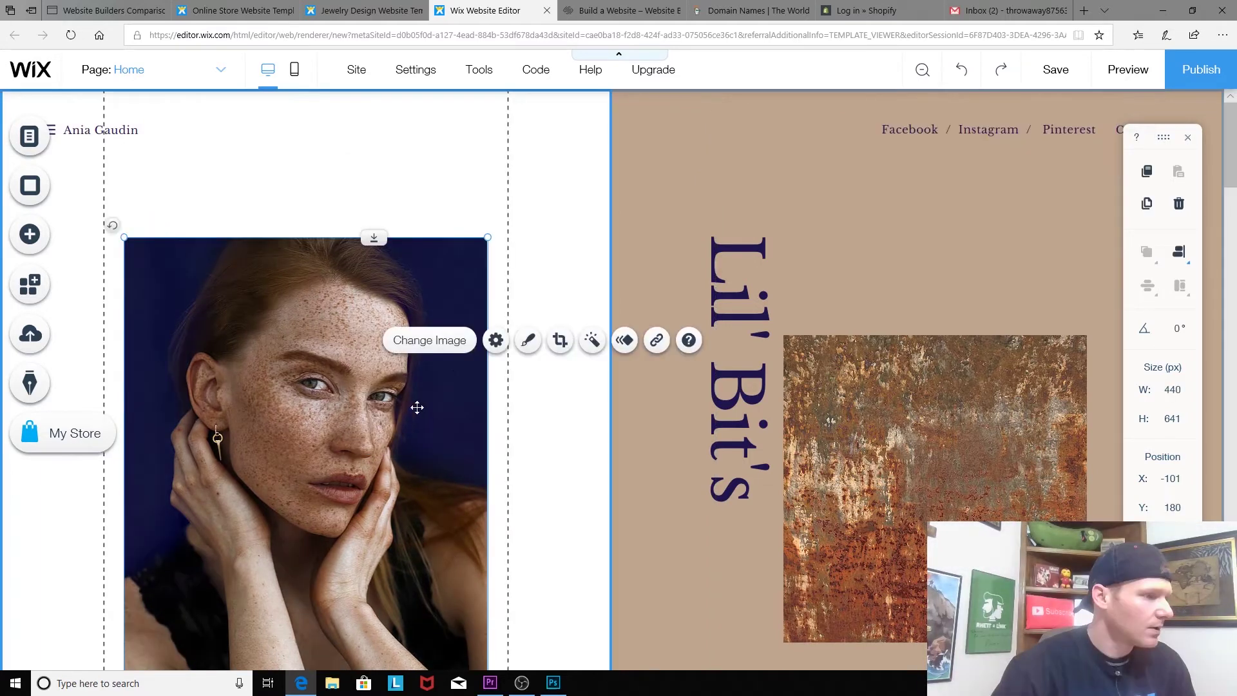
# Swap the portrait for the free Wix 'Jewelry Making' photo found by searching 'jewelery'
pyautogui.click(452, 346)
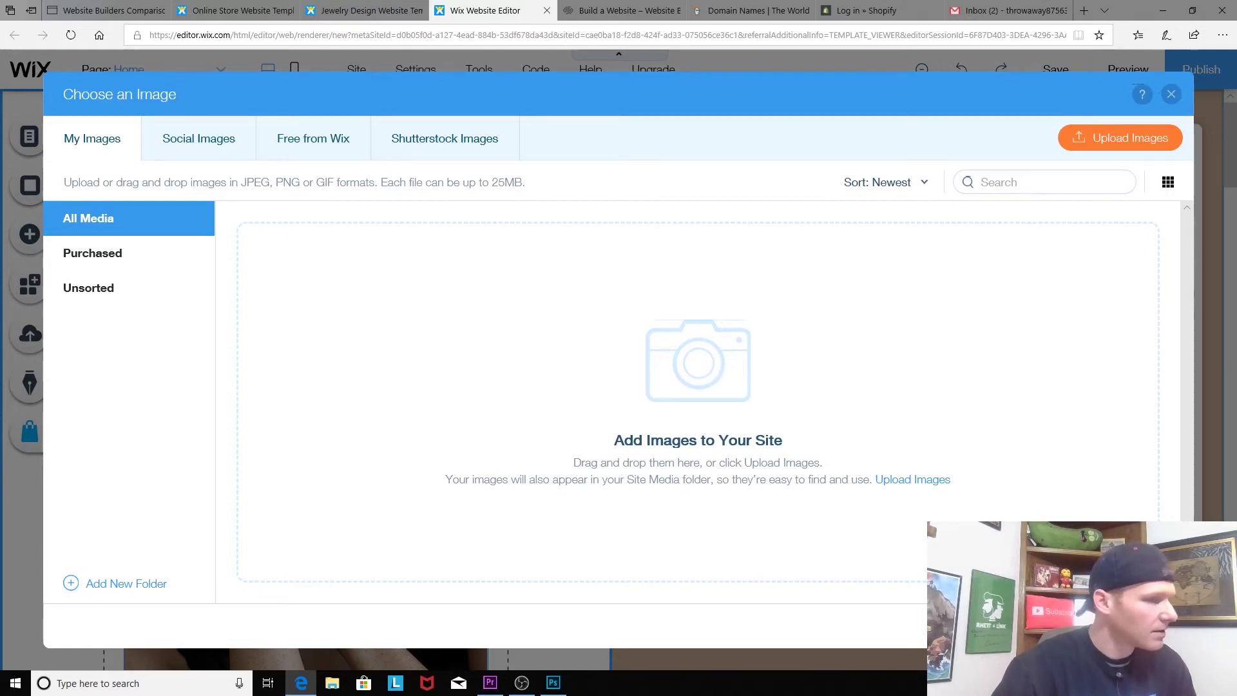
pyautogui.click(1142, 137)
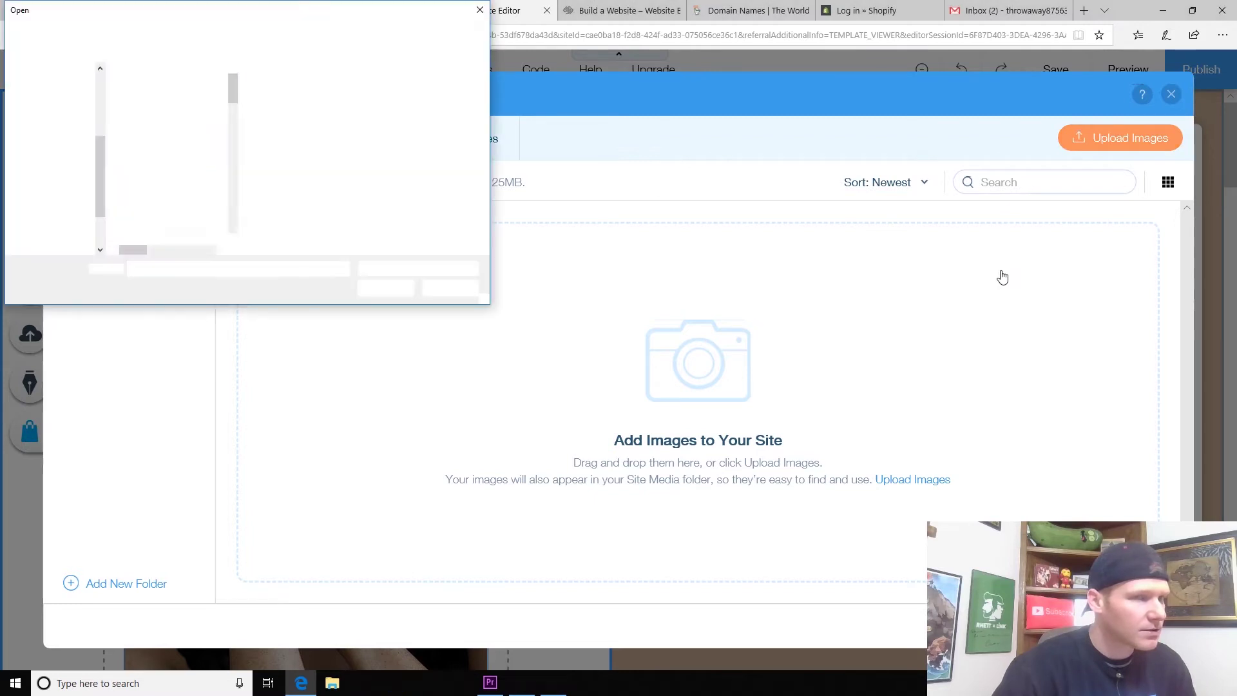
pyautogui.press('Escape')
pyautogui.click(312, 143)
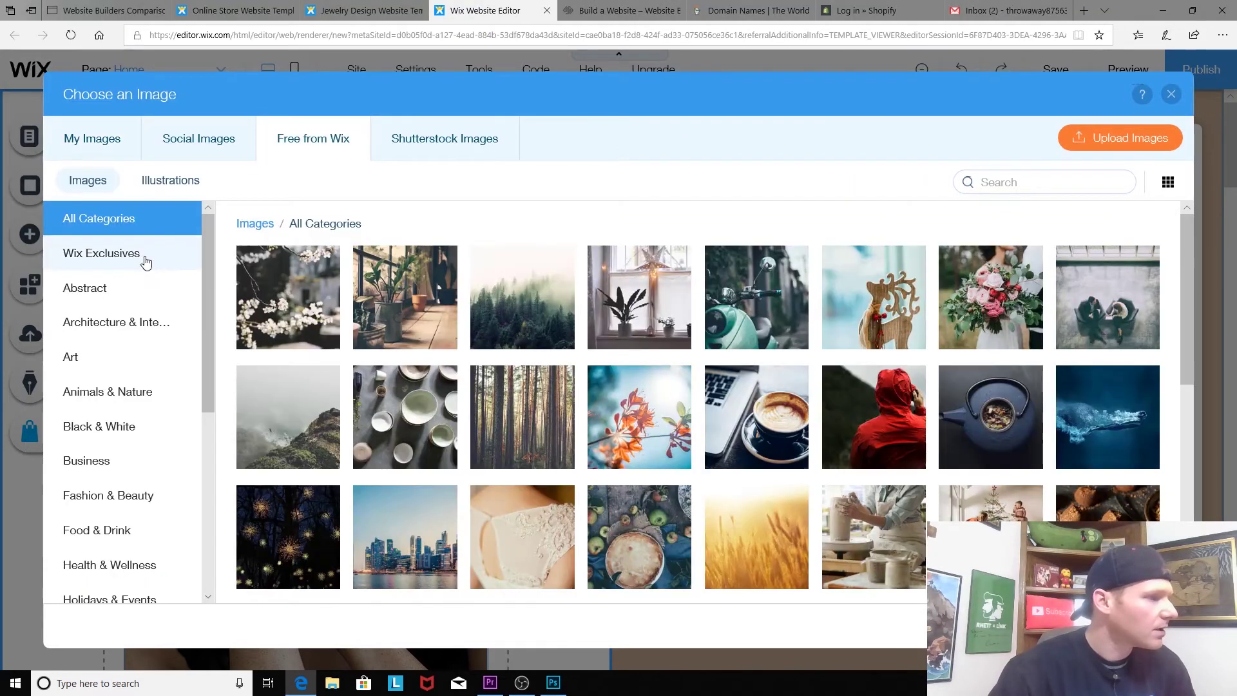
pyautogui.click(1003, 187)
pyautogui.write('jewelery')
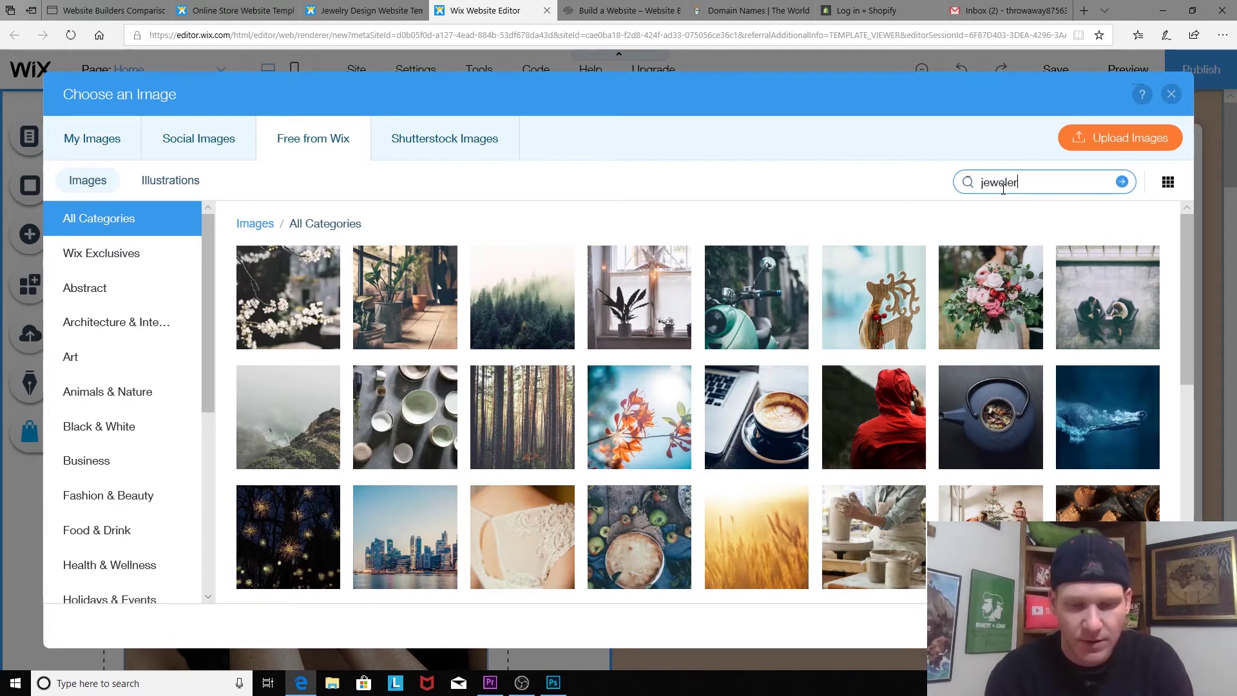
pyautogui.press('Return')
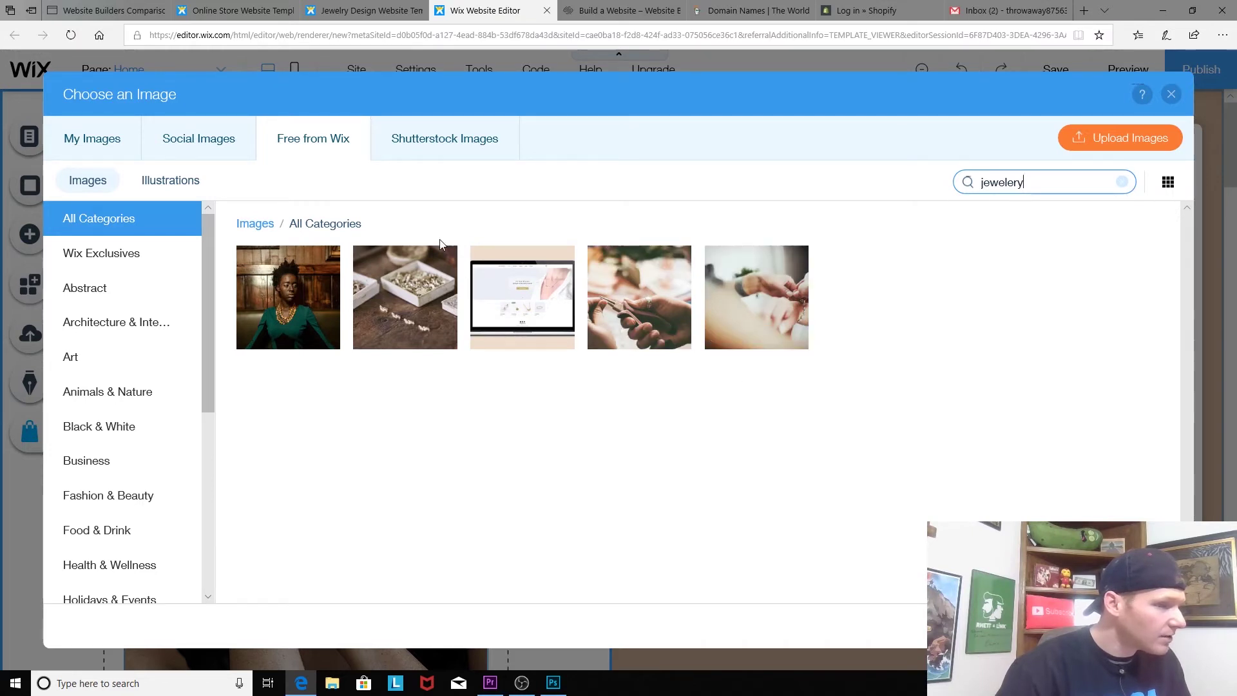
pyautogui.click(639, 303)
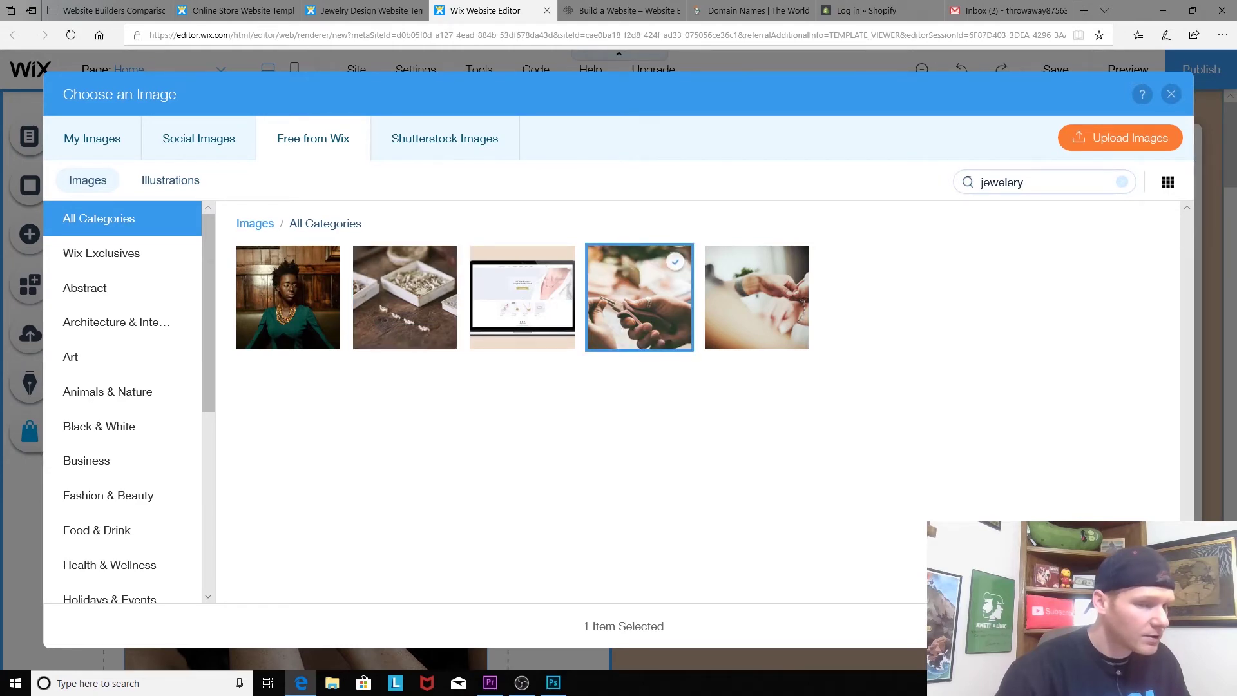
pyautogui.click(1134, 625)
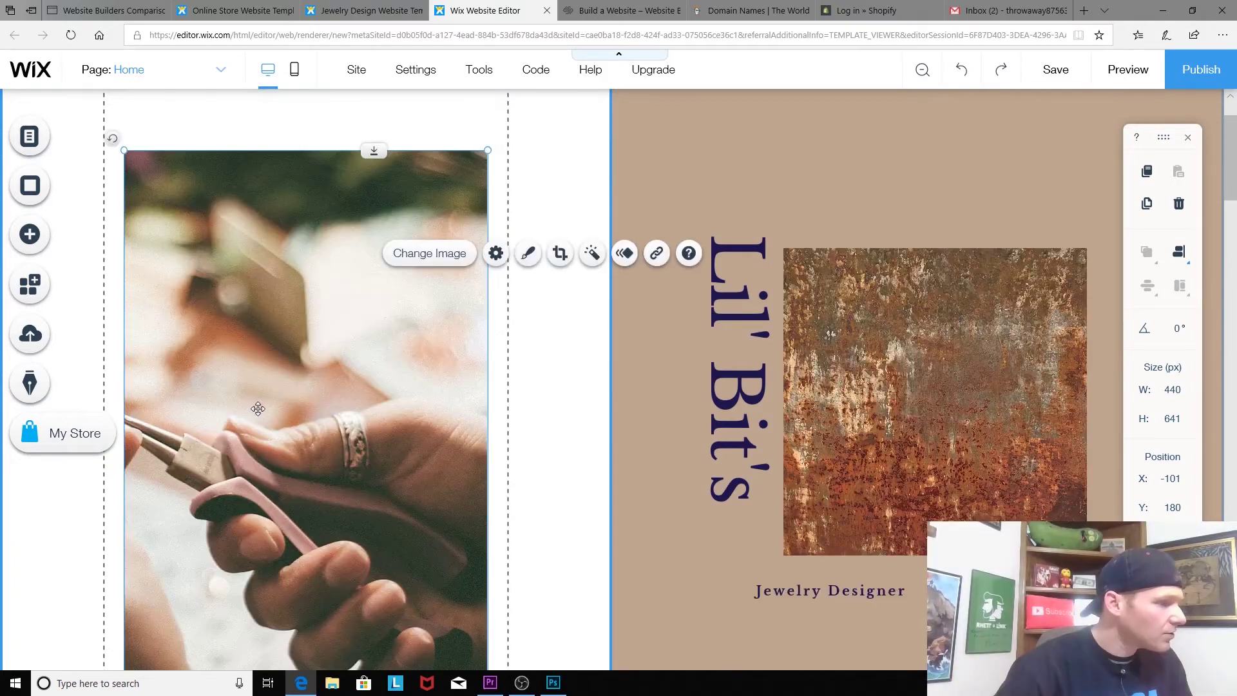
# Move the jewelry photo slightly higher, then open and close its Settings to check the alt text
pyautogui.moveTo(257, 408); pyautogui.dragTo(265, 398)
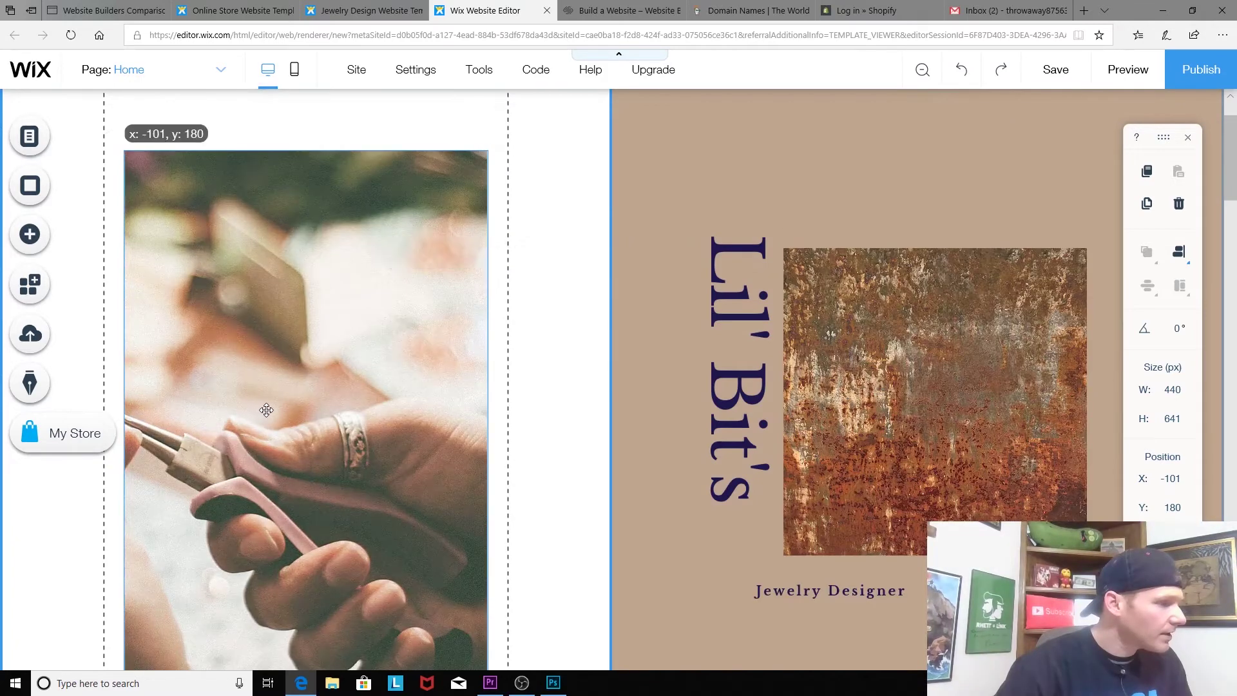
pyautogui.scroll(1, 265, 398)
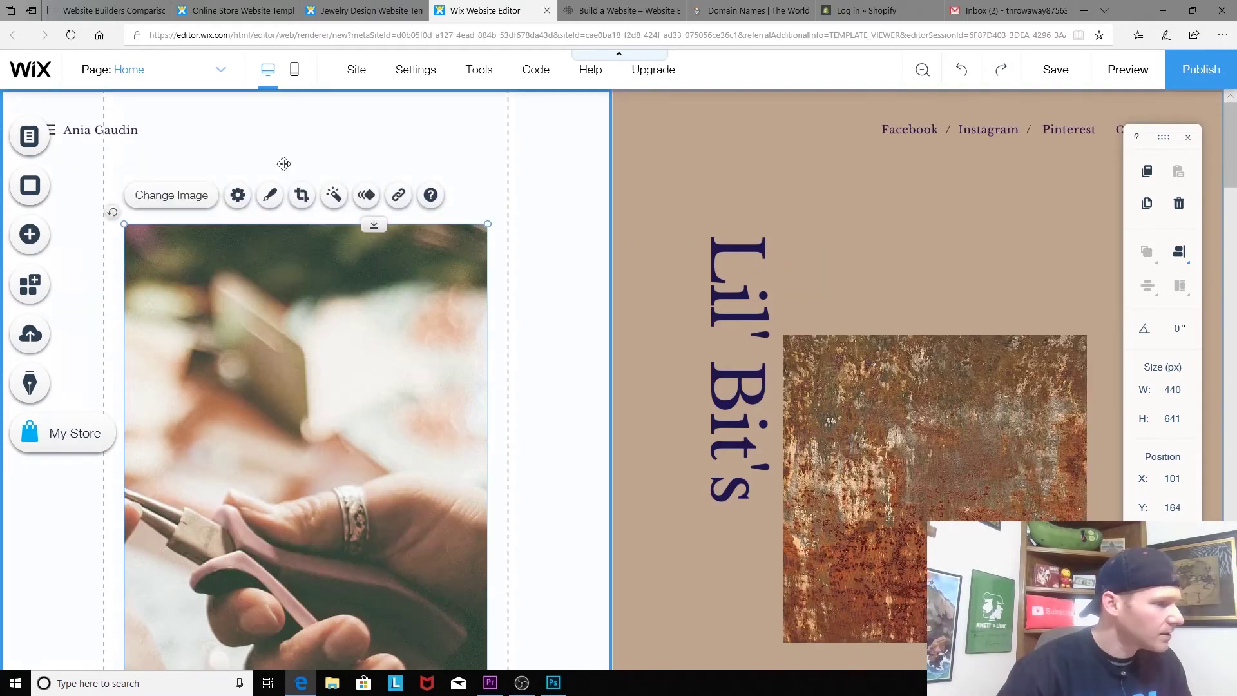
pyautogui.click(244, 201)
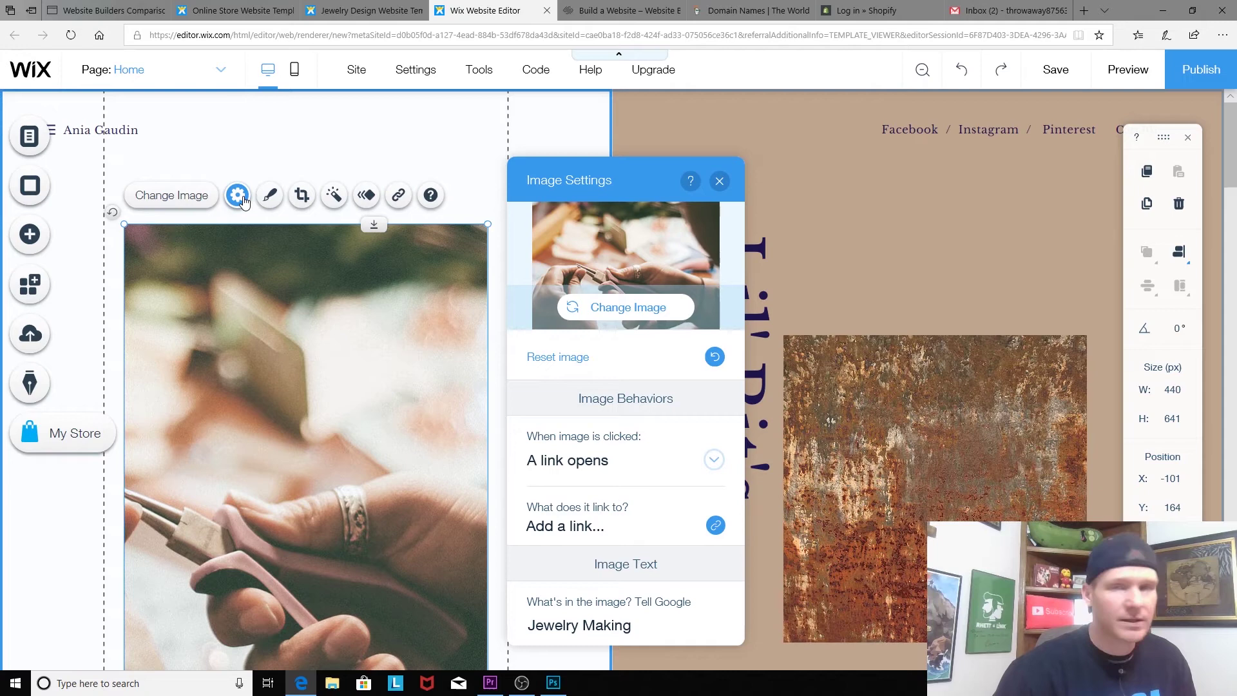
pyautogui.click(245, 202)
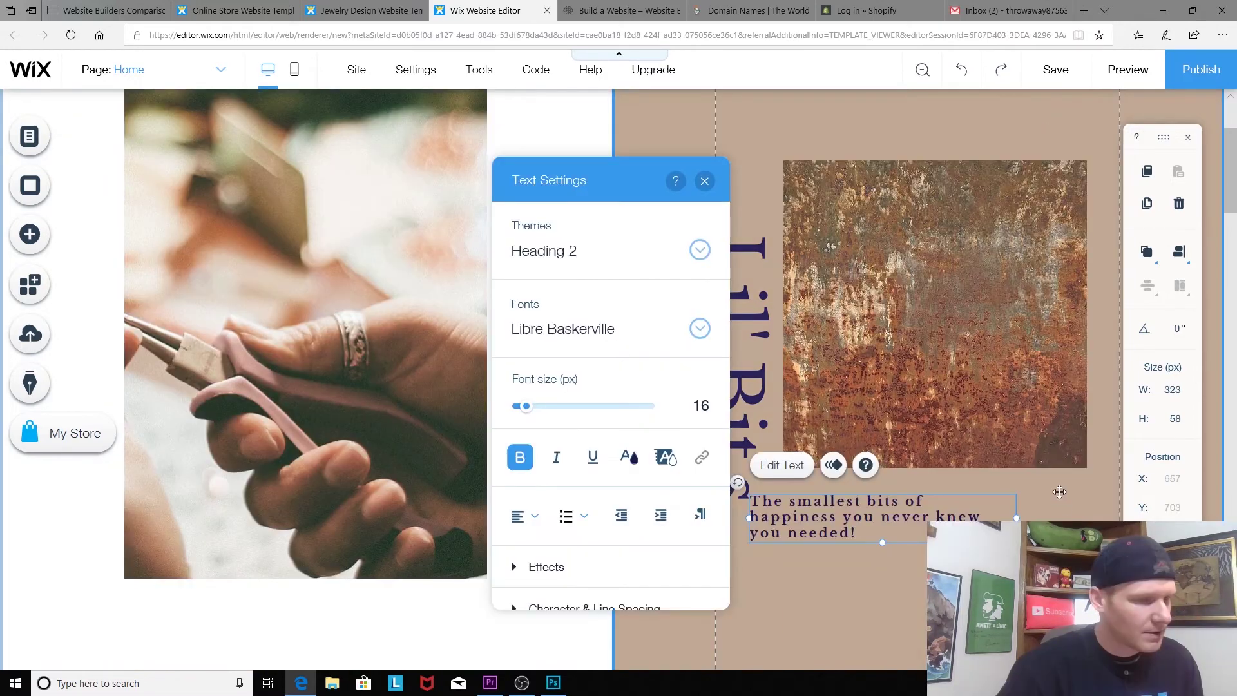
# Shift the tagline text box right so it sits under the slideshow
pyautogui.click(893, 494)
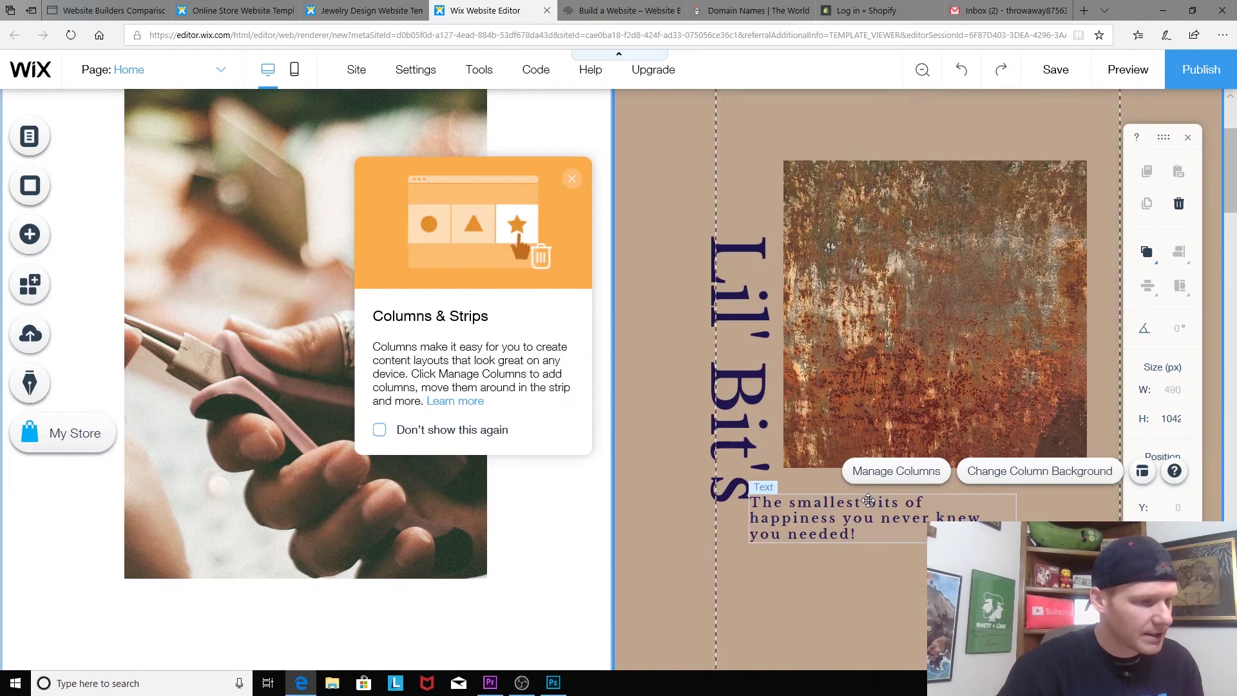
pyautogui.moveTo(913, 504); pyautogui.dragTo(921, 500)
pyautogui.moveTo(924, 372); pyautogui.dragTo(923, 373)
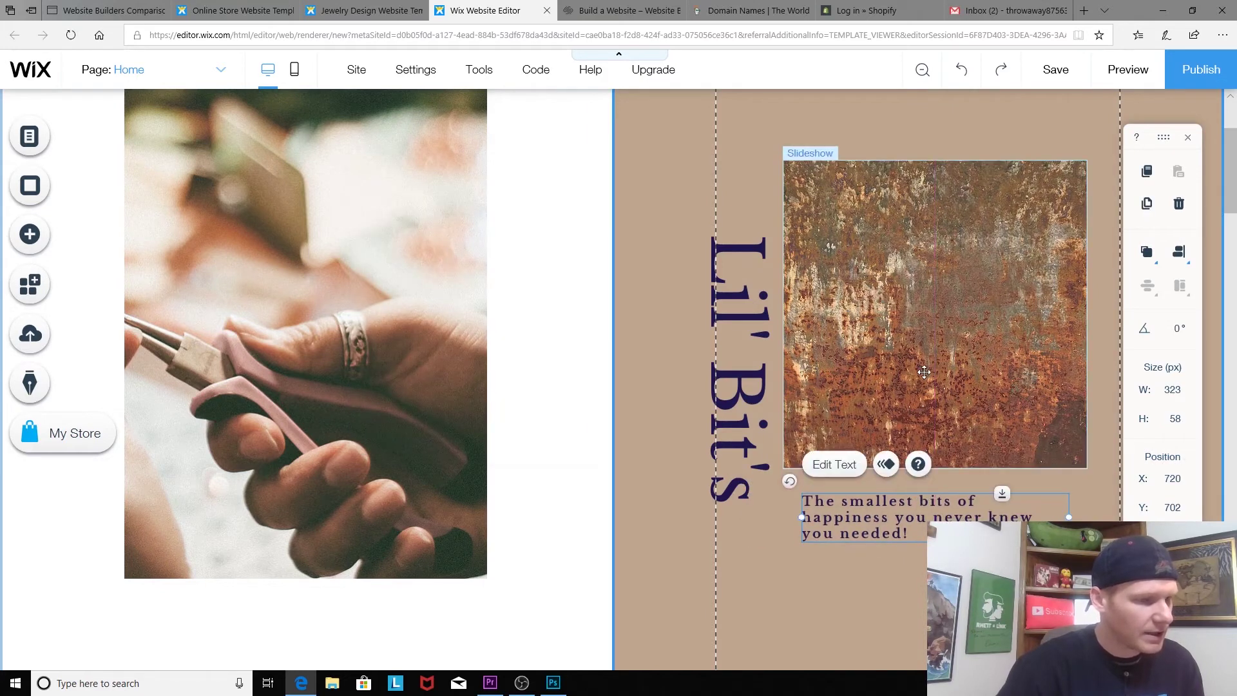
# Open Manage Slides for the rusty-texture slideshow, then dismiss it
pyautogui.click(928, 206)
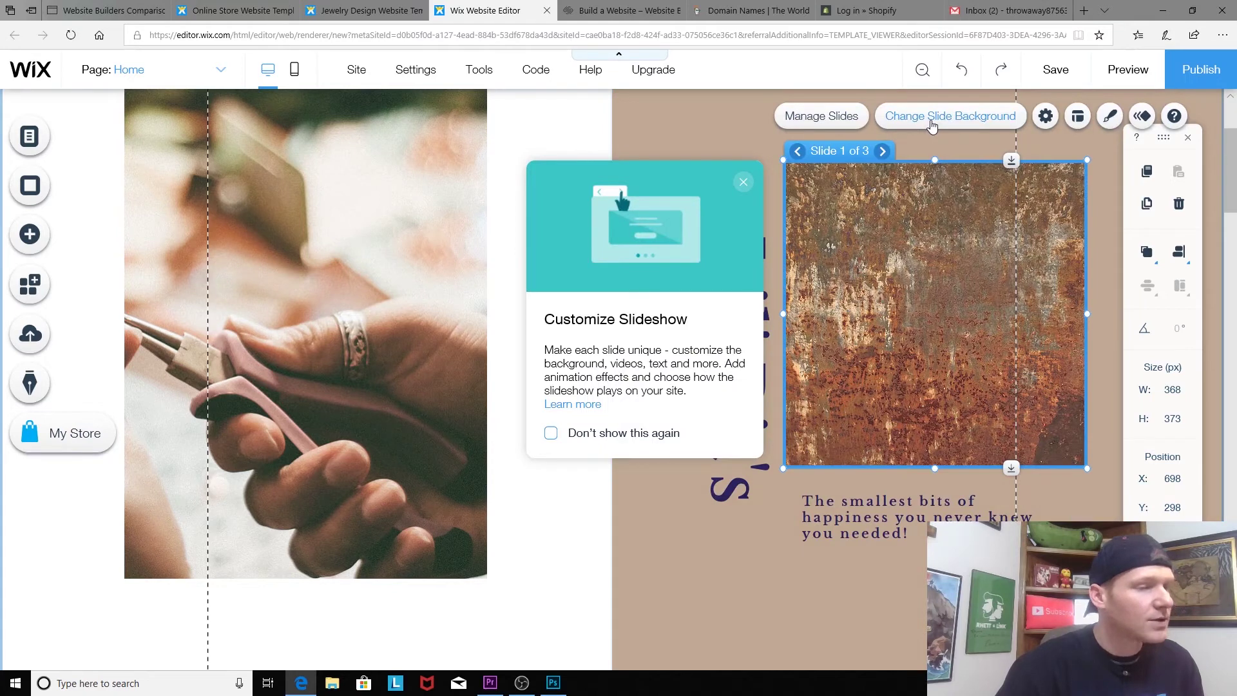
pyautogui.click(821, 122)
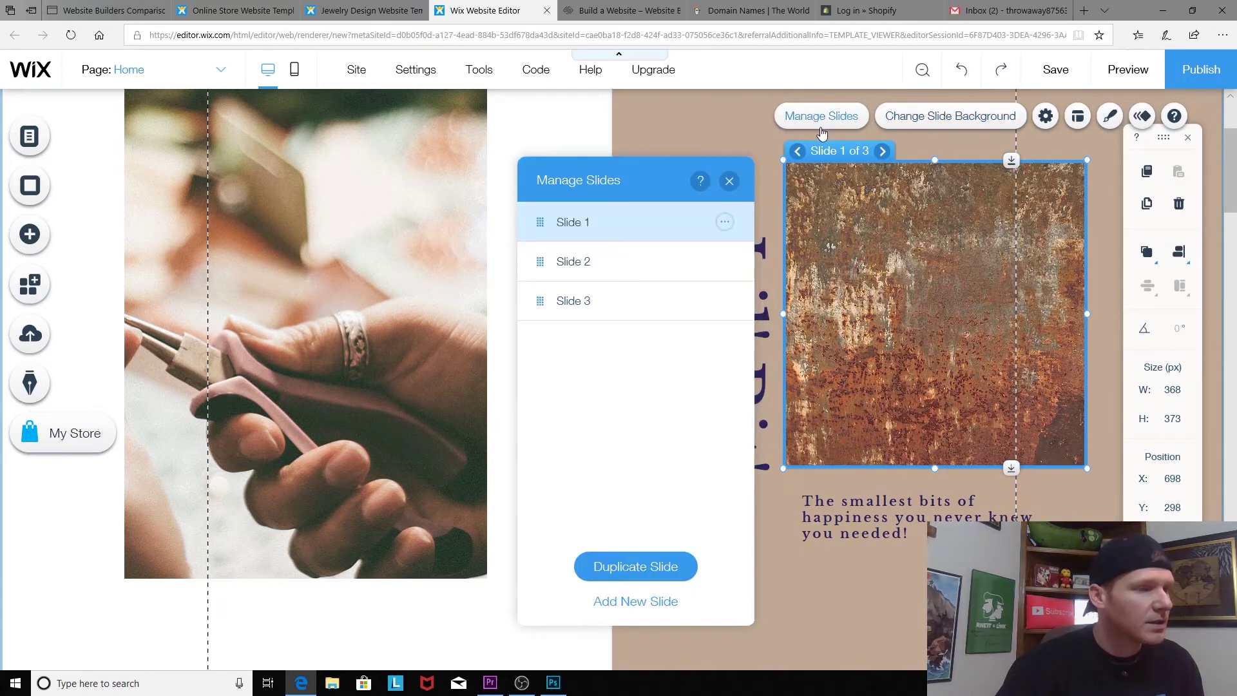
pyautogui.press('Escape')
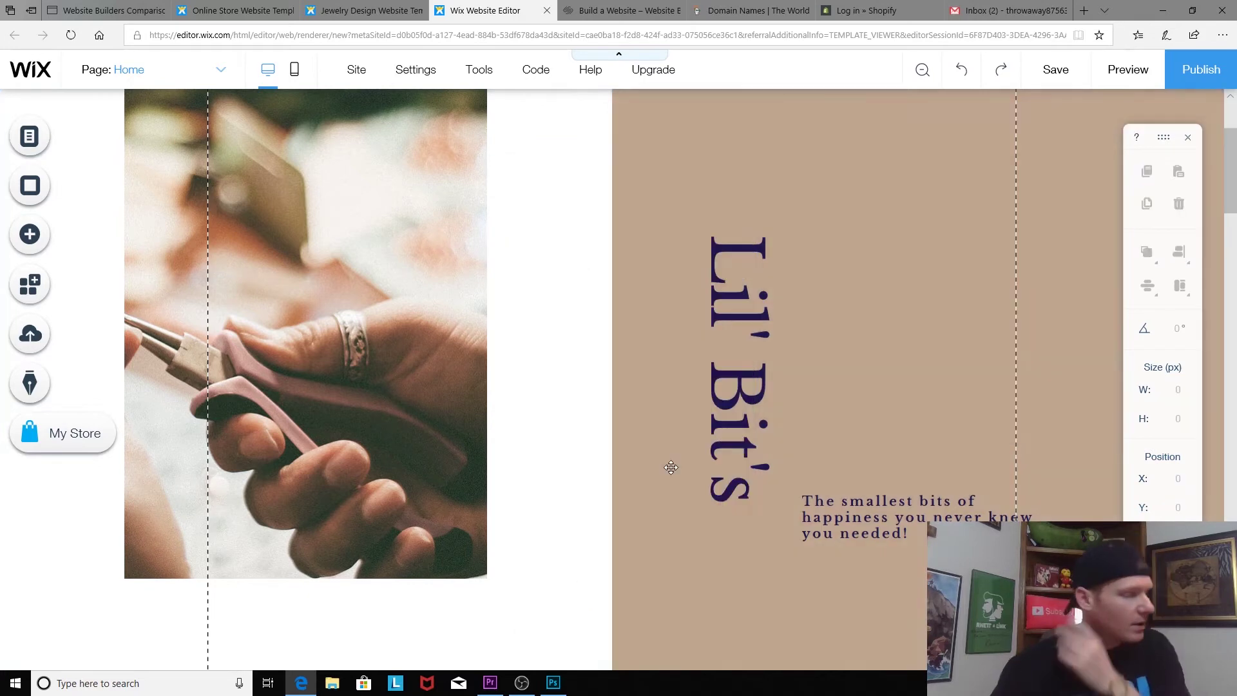
# Select the title column behind the snowy-forest slideshow and dismiss the Columns & Strips tip
pyautogui.click(789, 190)
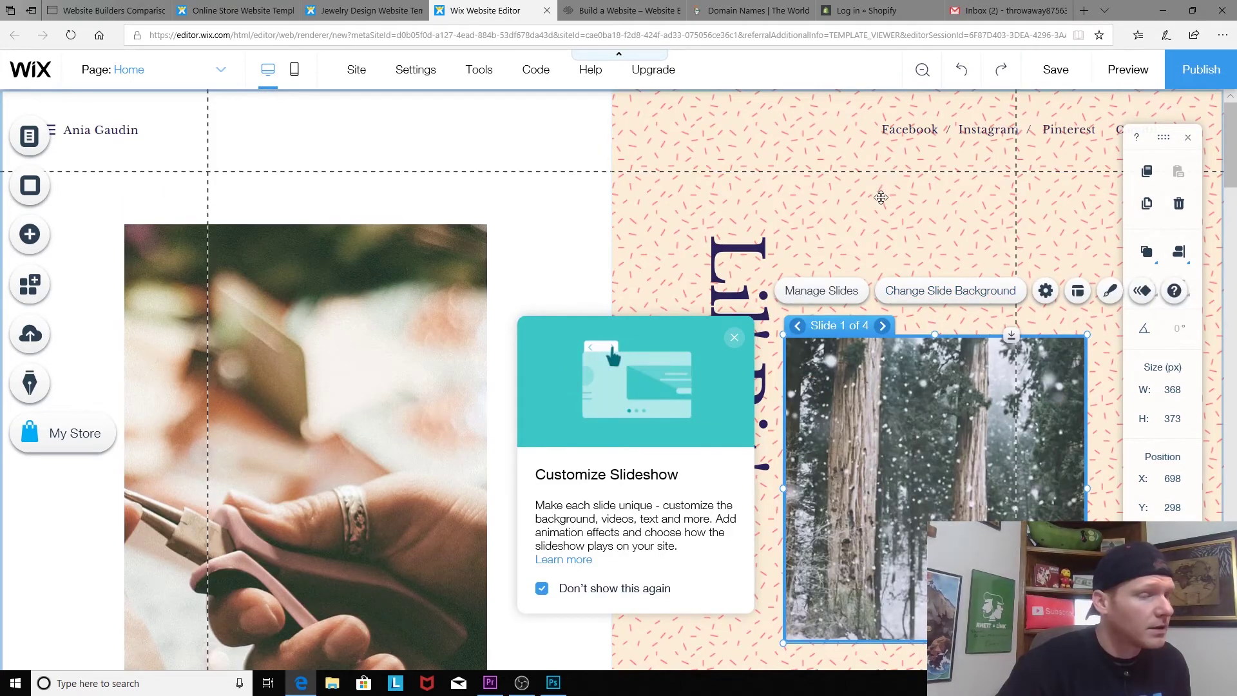
pyautogui.click(862, 285)
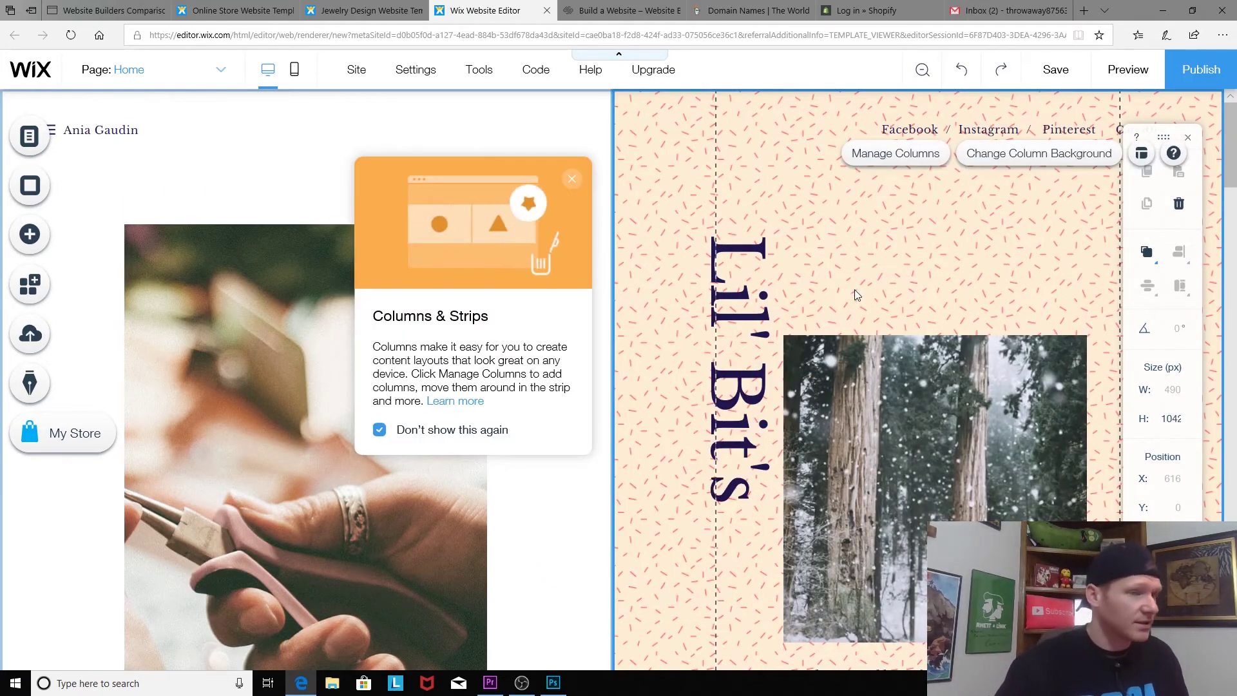
pyautogui.scroll(-10, 861, 319)
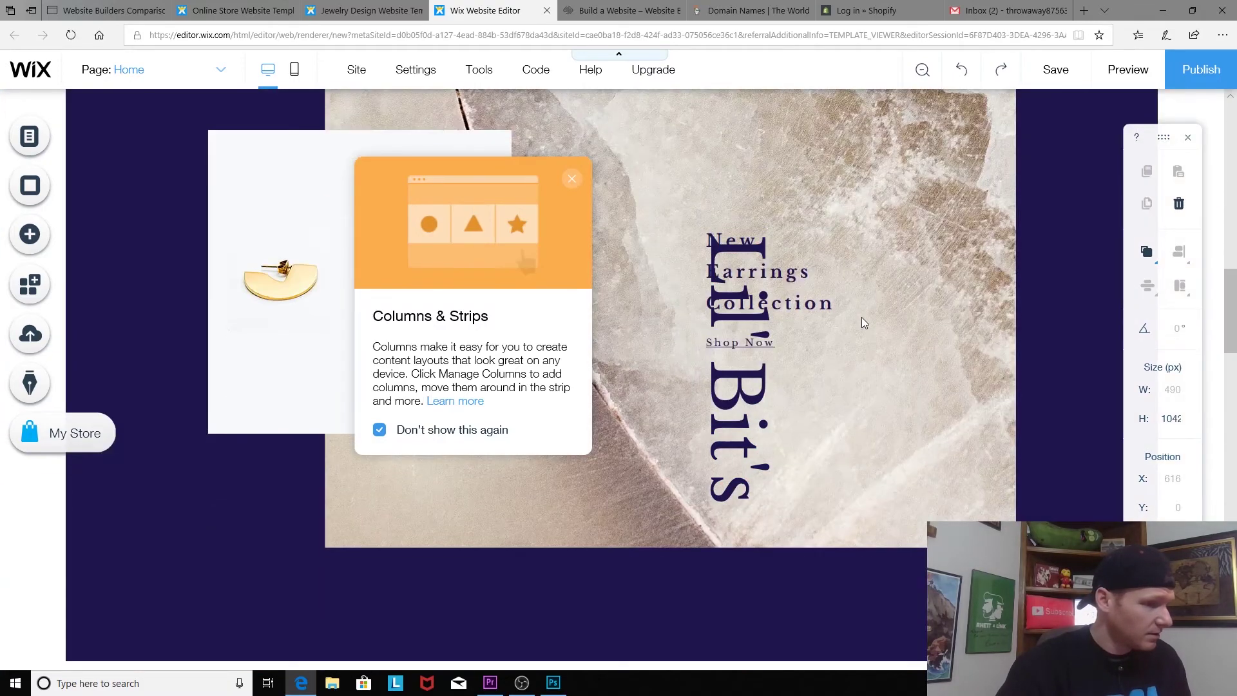
pyautogui.scroll(10, 861, 317)
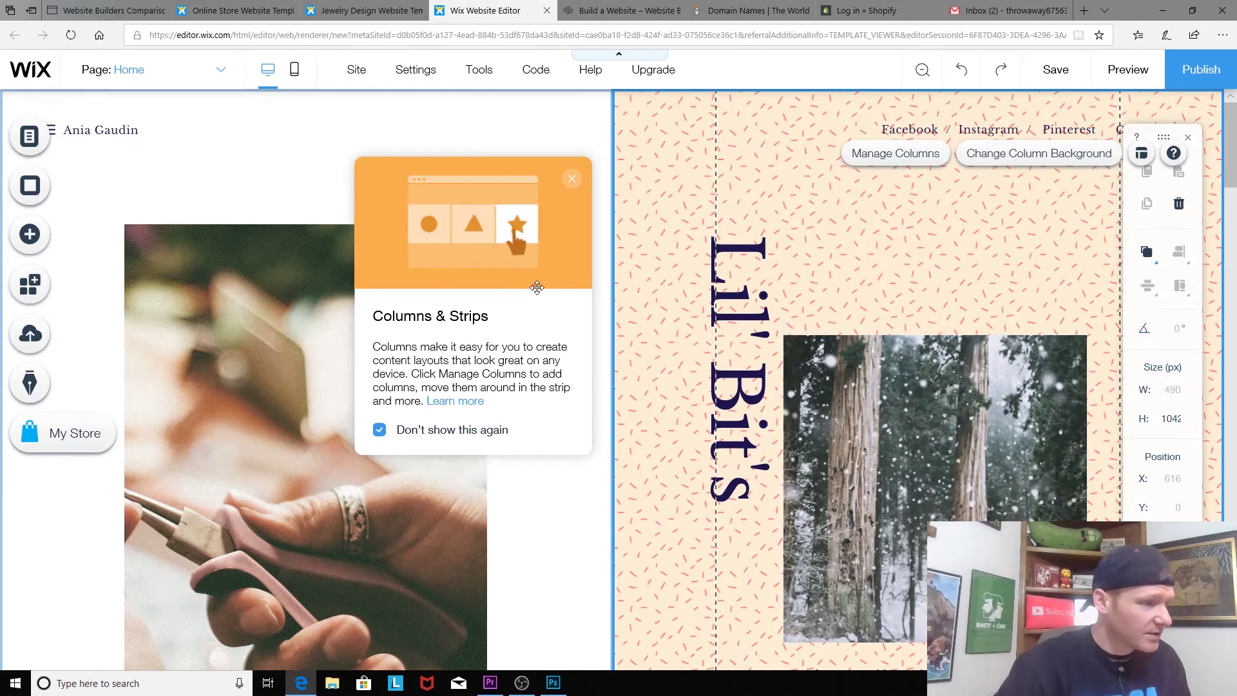
pyautogui.click(571, 179)
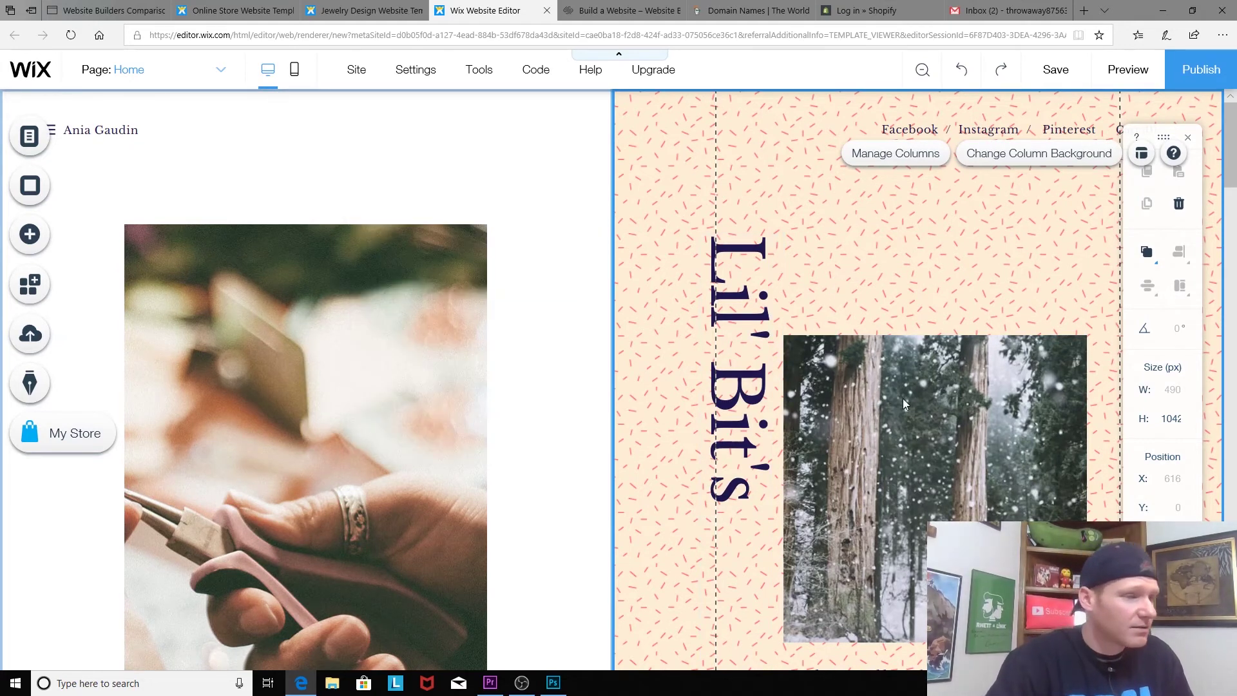
pyautogui.click(31, 186)
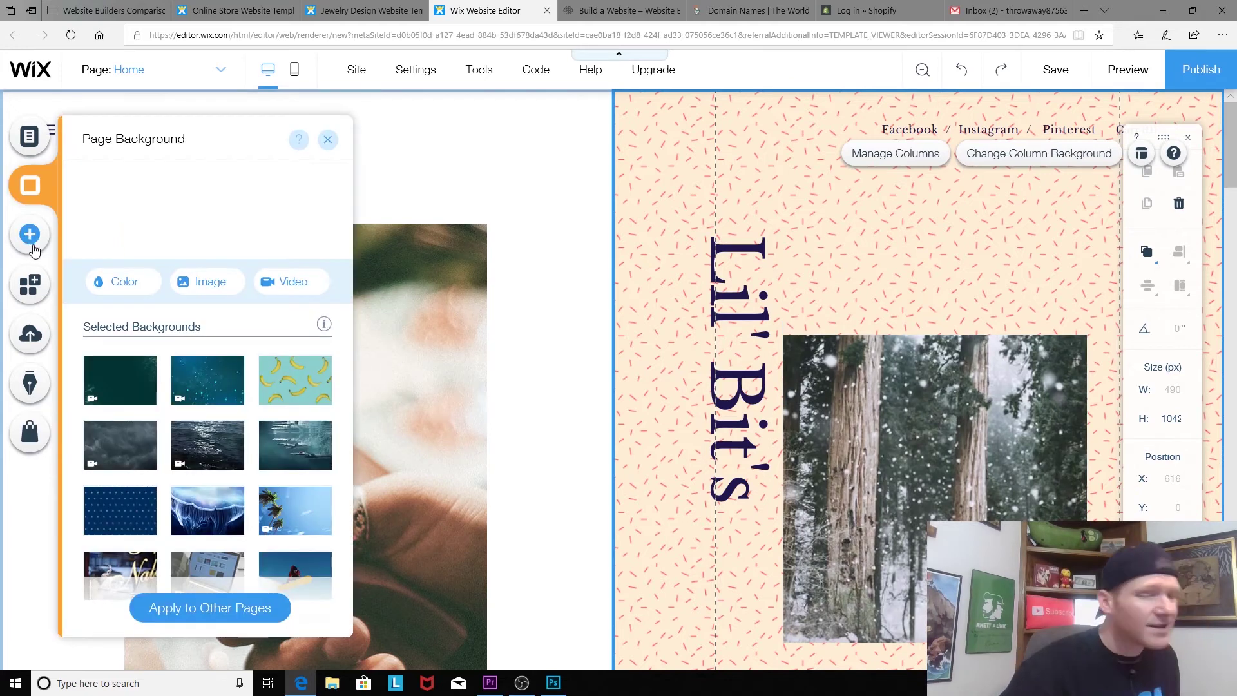
pyautogui.click(33, 244)
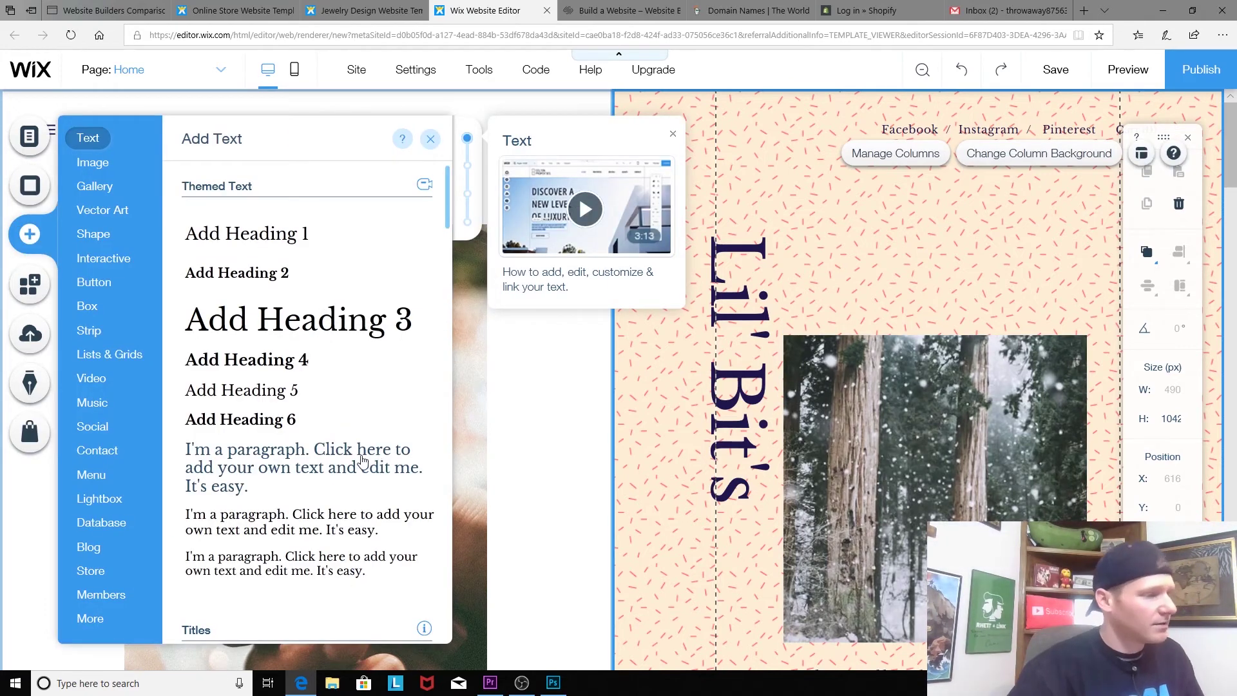
pyautogui.click(102, 210)
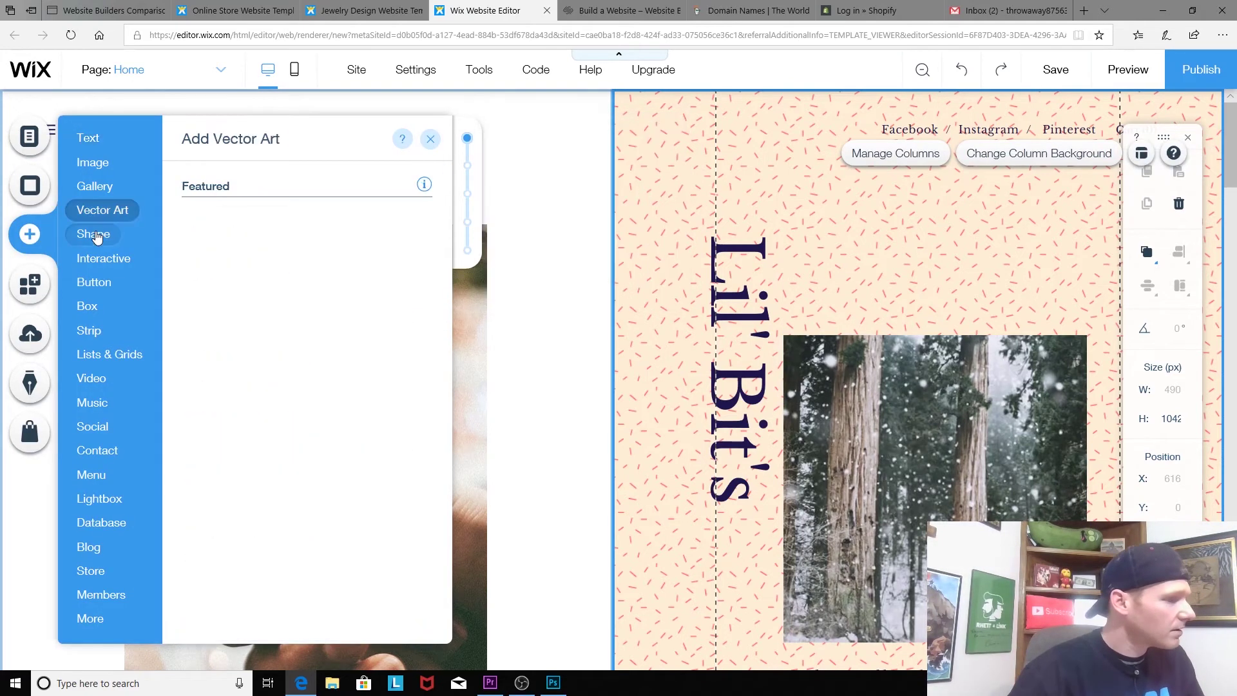
pyautogui.click(90, 138)
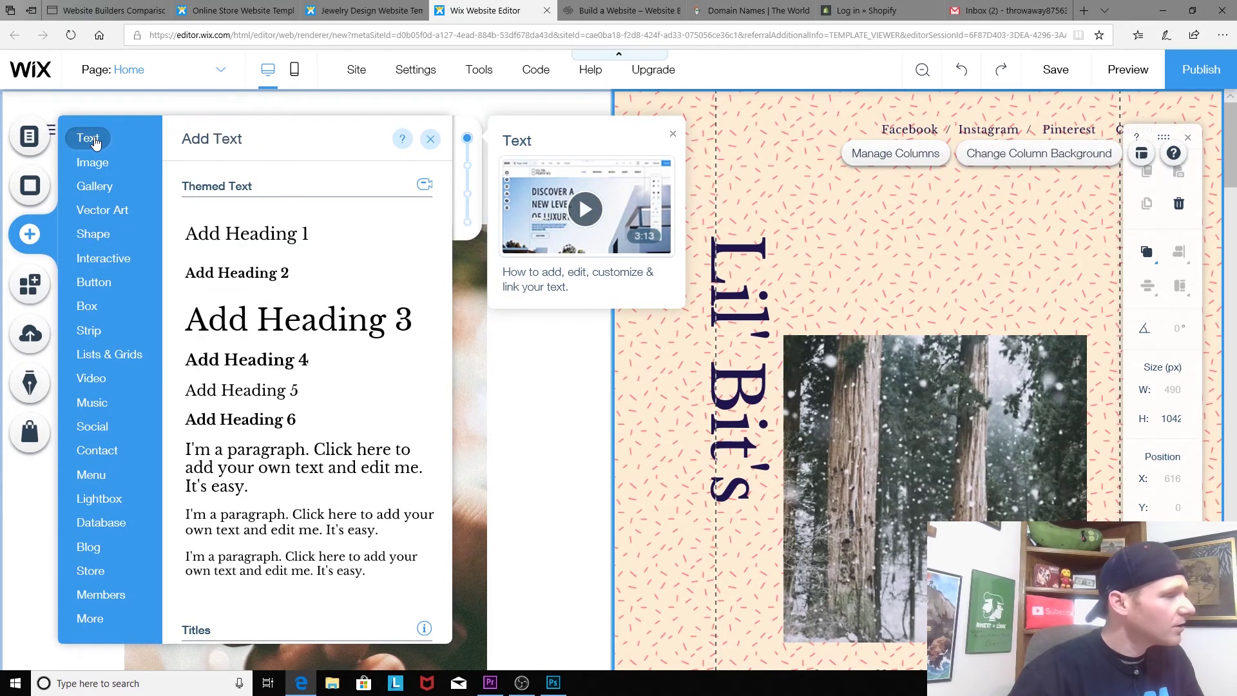
pyautogui.click(97, 165)
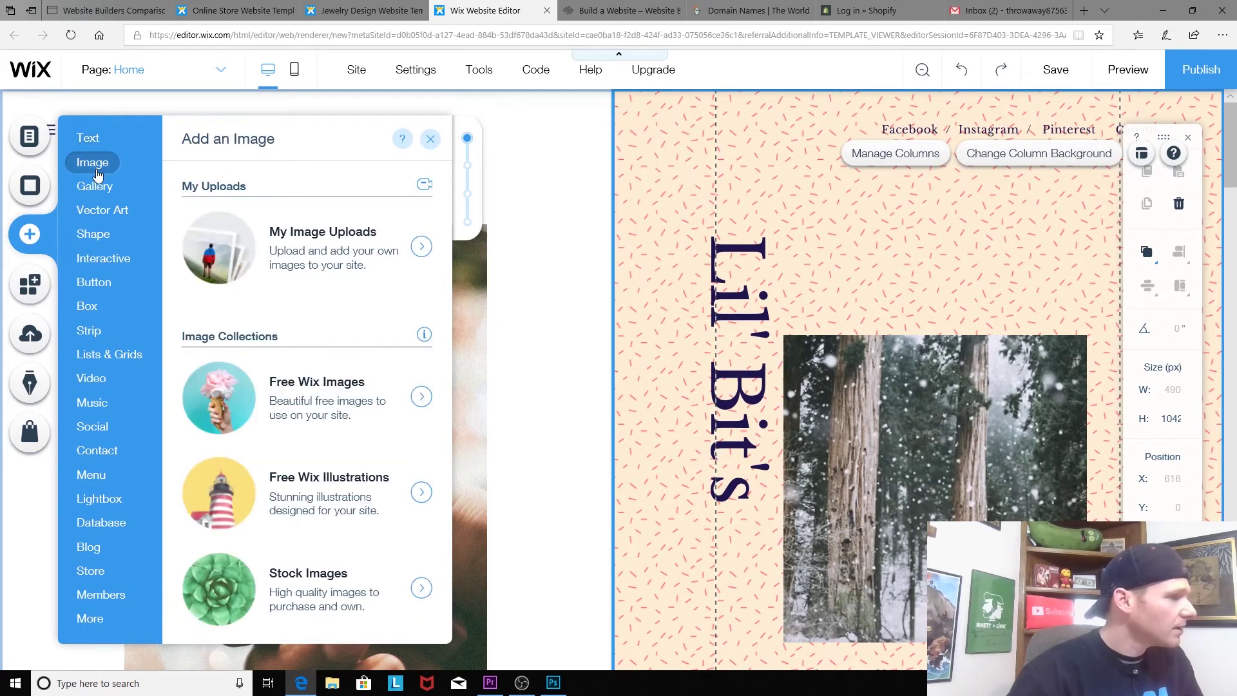
pyautogui.click(103, 210)
pyautogui.click(92, 426)
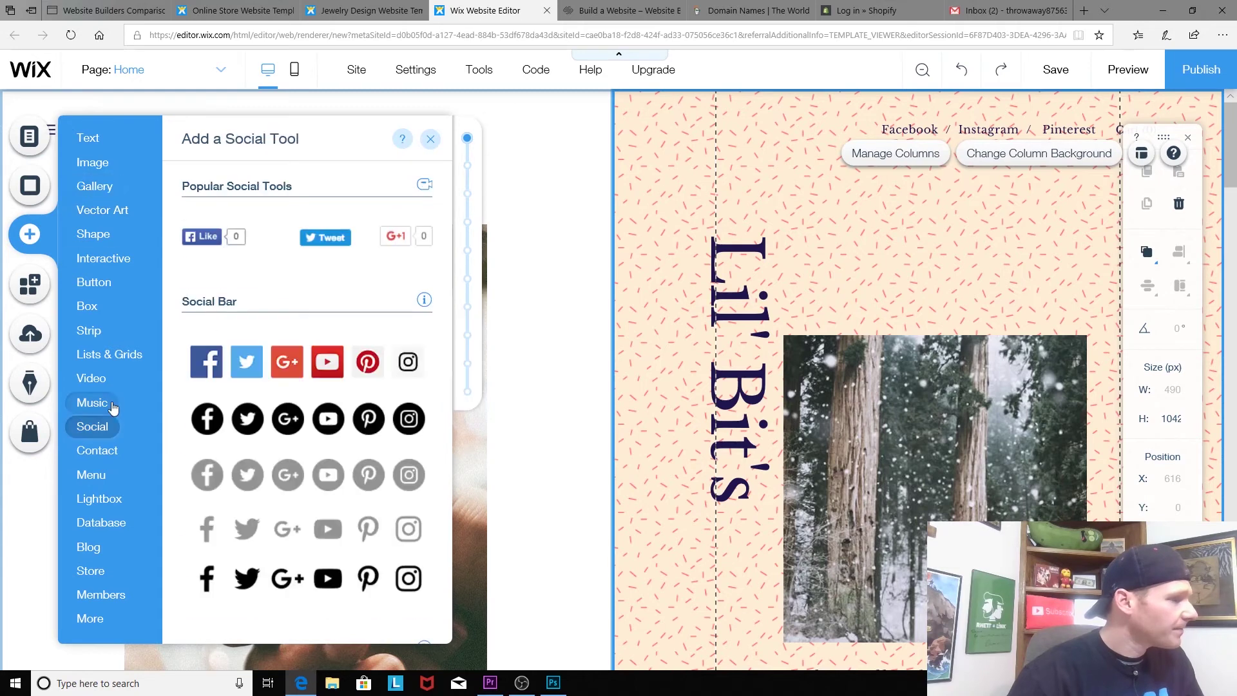
pyautogui.click(107, 406)
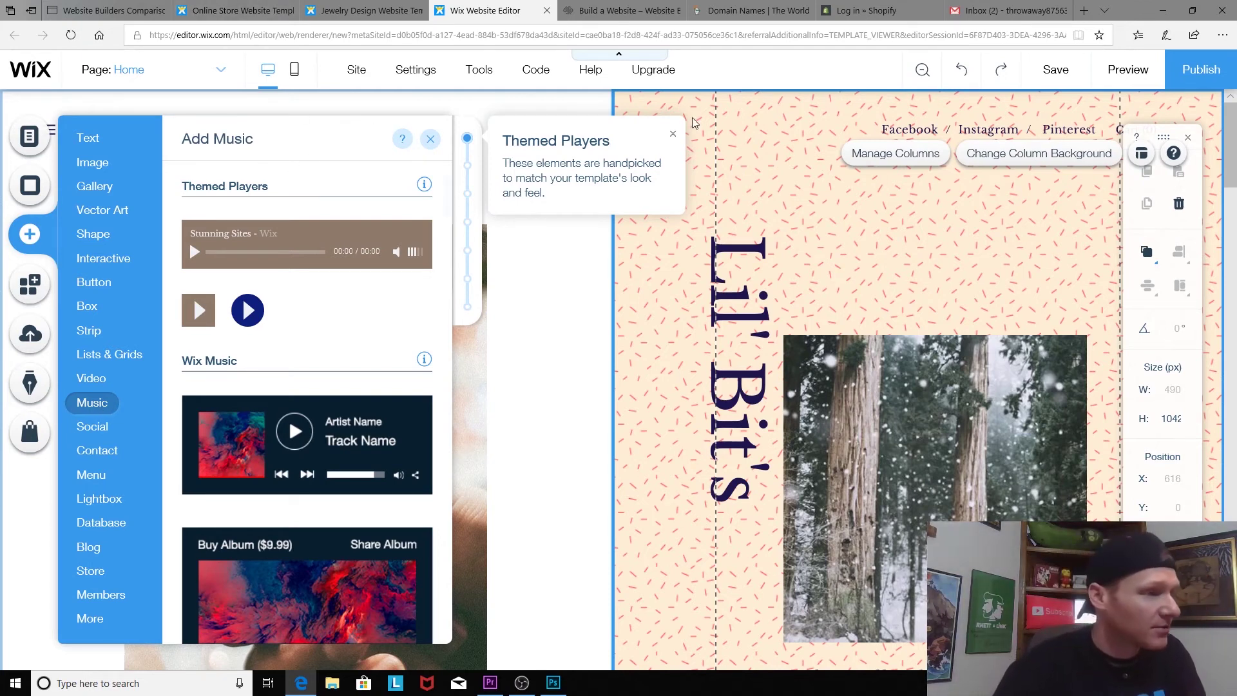
pyautogui.click(431, 139)
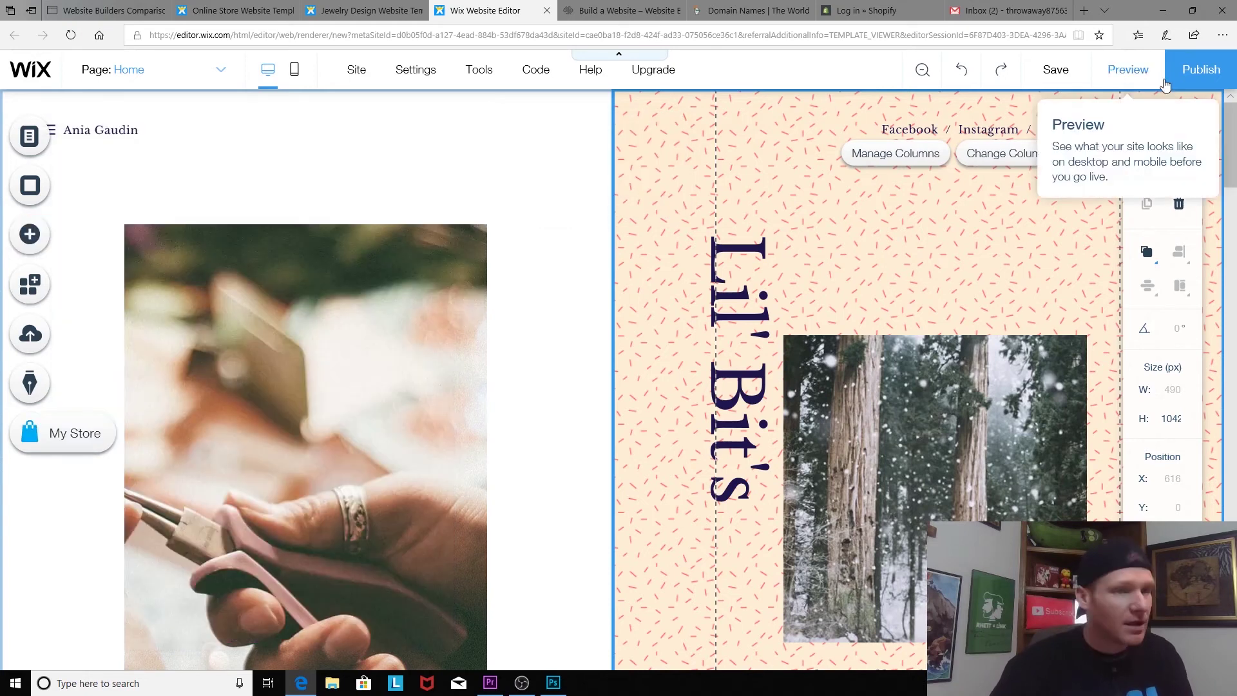